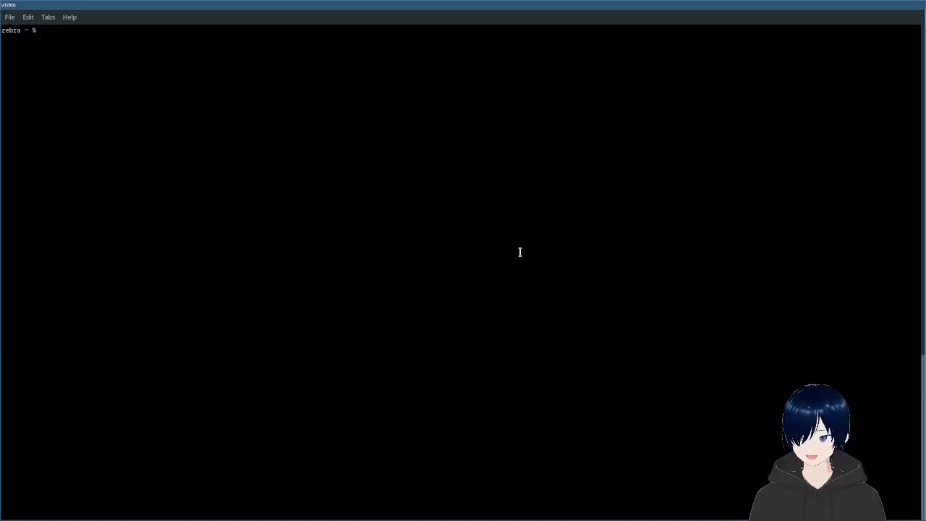
Step: Reinstall the lutris package with 'sudo pacman -S lutris', confirming with y
{"action": "key", "text": "alt+Tab"}
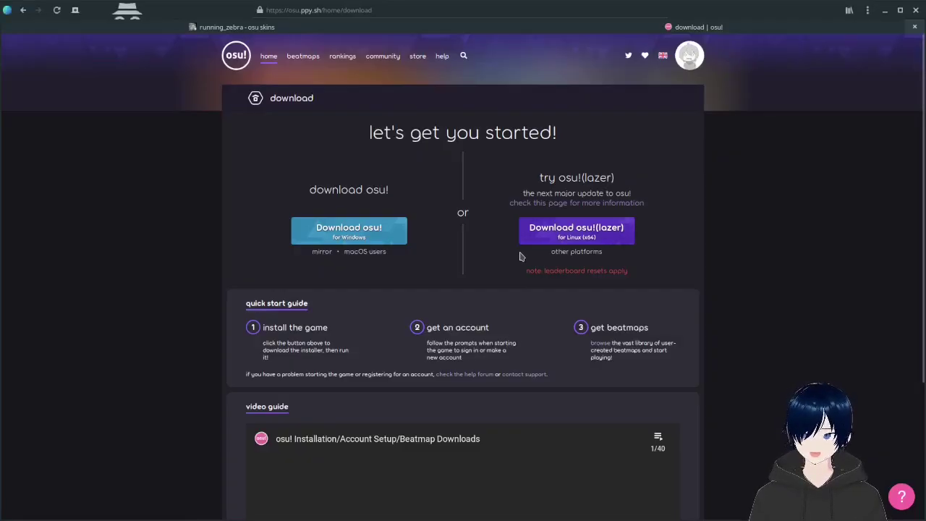
{"action": "key", "text": "alt+Tab"}
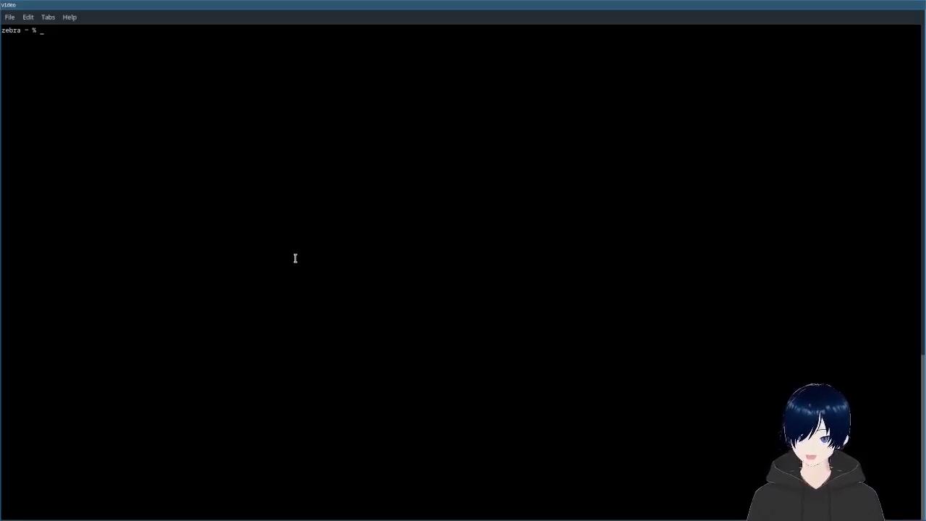
{"action": "type", "text": "sudo pacman "}
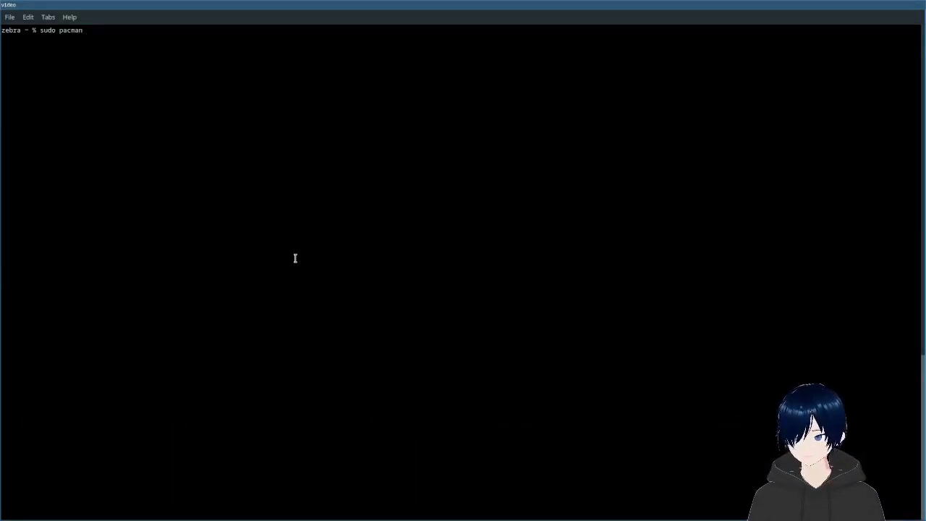
{"action": "type", "text": "-S"}
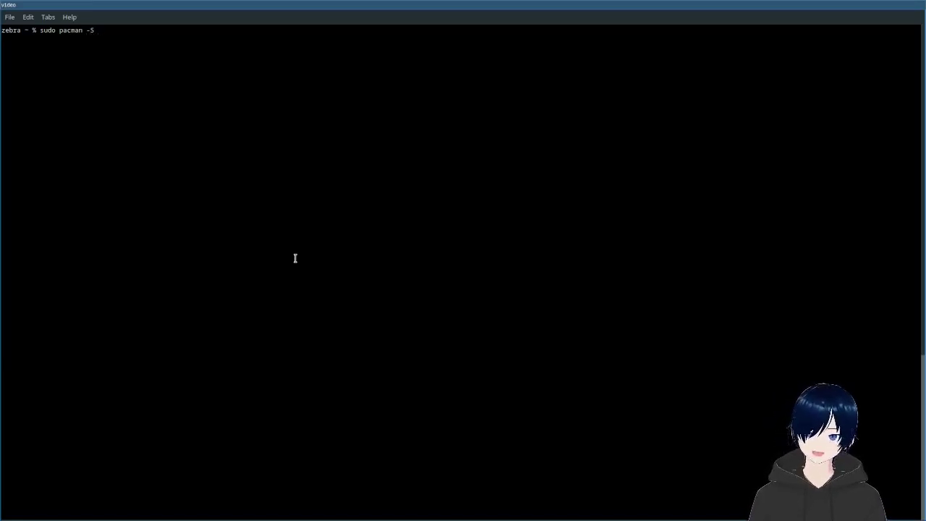
{"action": "type", "text": " lutris"}
{"action": "key", "text": "Return"}
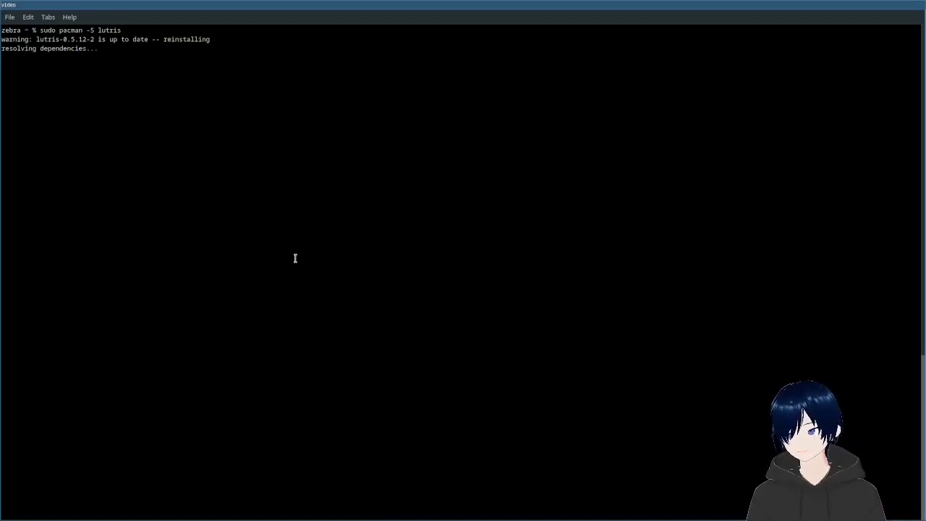
{"action": "type", "text": "y"}
{"action": "key", "text": "Return"}
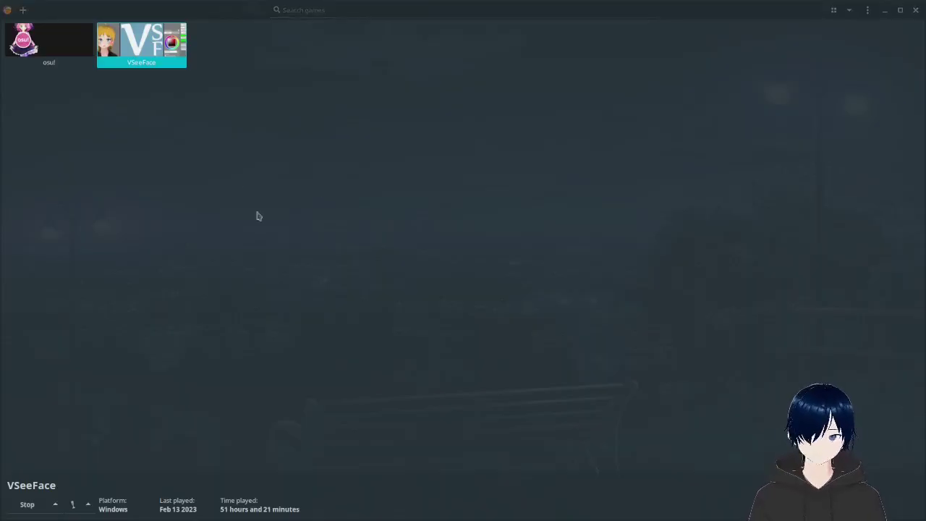
Step: Search the Lutris website for osu! and choose its Stable wine installer
{"action": "left_click", "coordinate": [22, 10]}
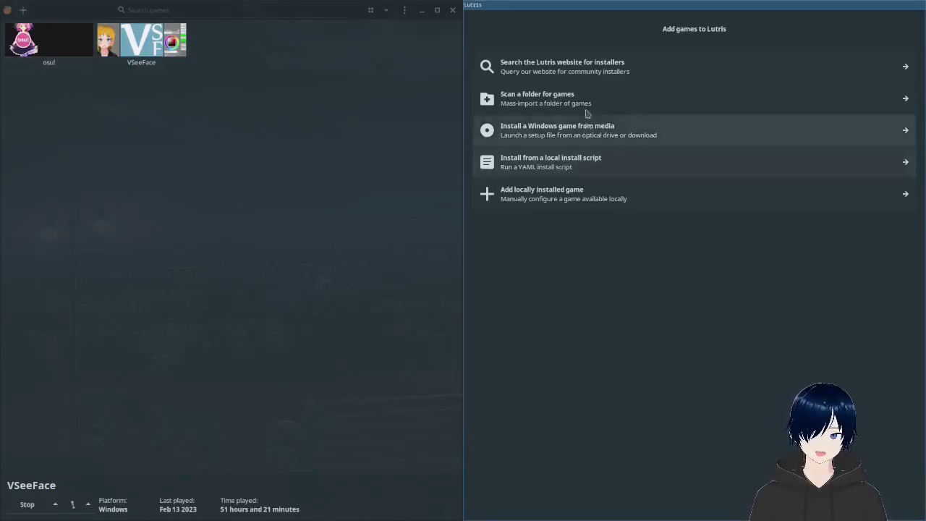
{"action": "left_click", "coordinate": [589, 70]}
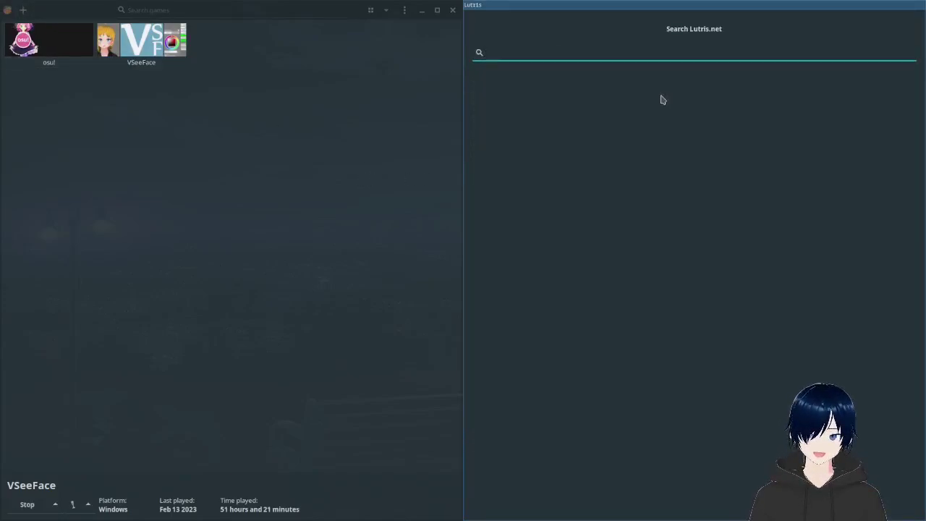
{"action": "type", "text": "osu!"}
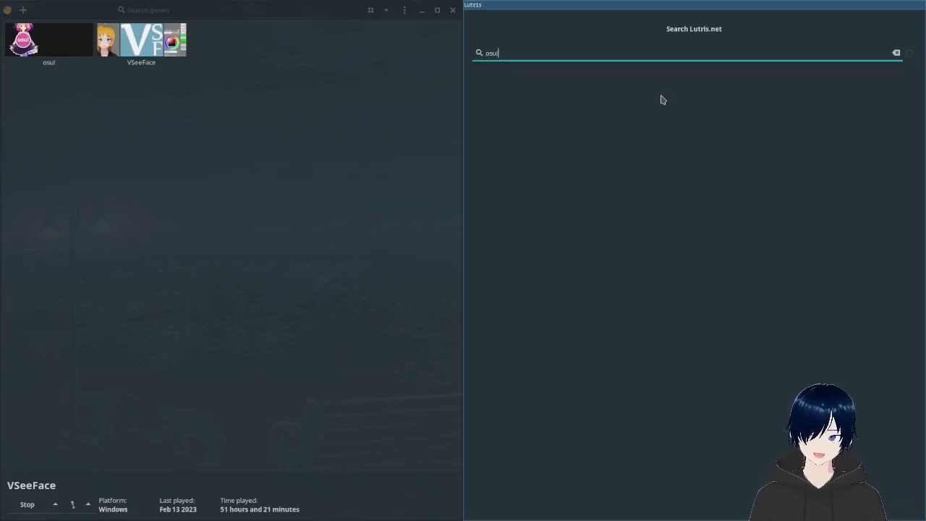
{"action": "left_click", "coordinate": [531, 130]}
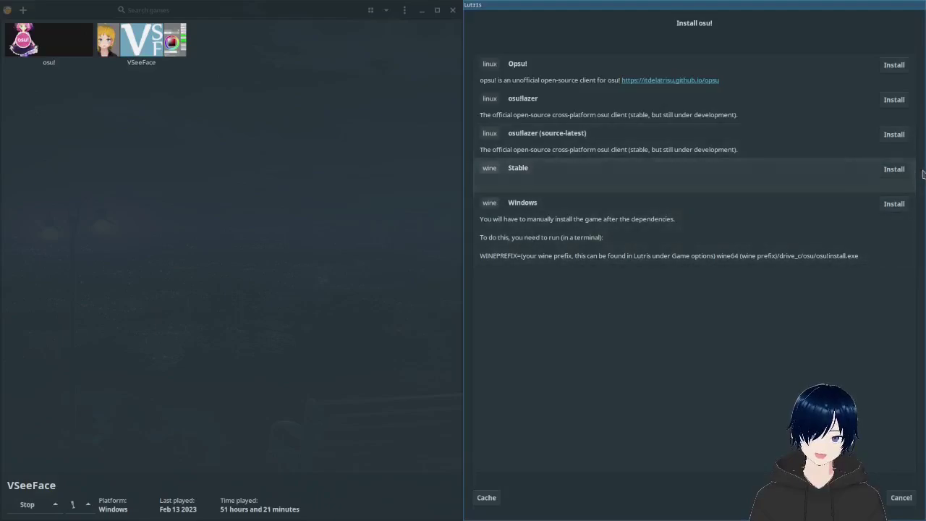
{"action": "left_click", "coordinate": [901, 174]}
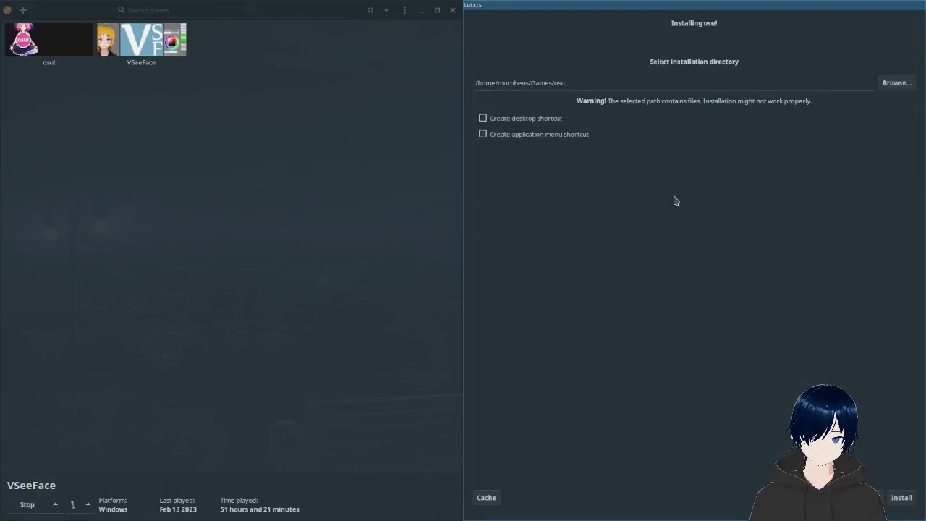
Step: Set the install directory to /home/morpheus/Games/osu-video and start the installation
{"action": "left_click", "coordinate": [668, 83]}
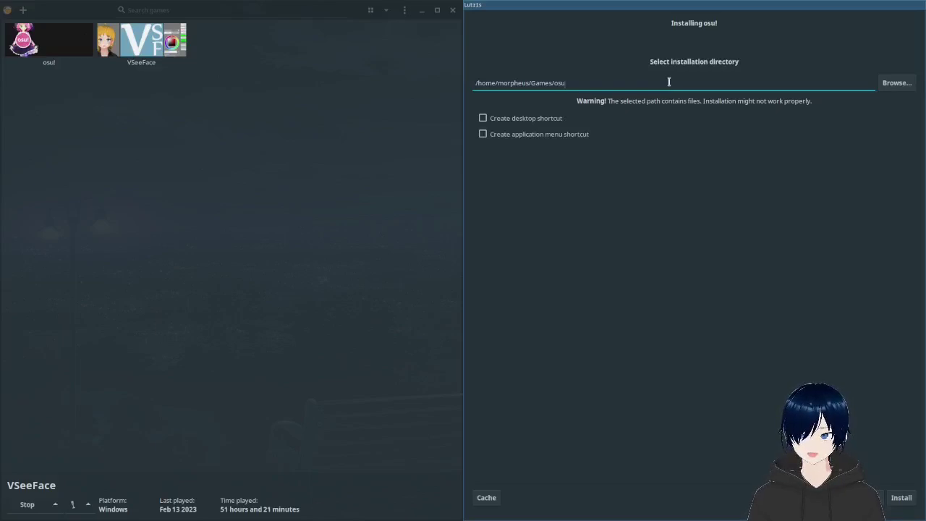
{"action": "type", "text": "-v"}
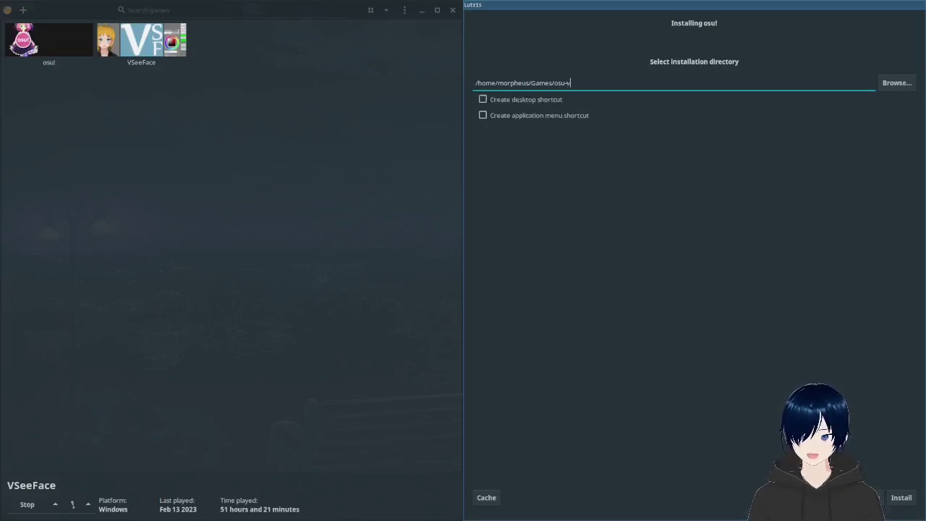
{"action": "type", "text": "ideo"}
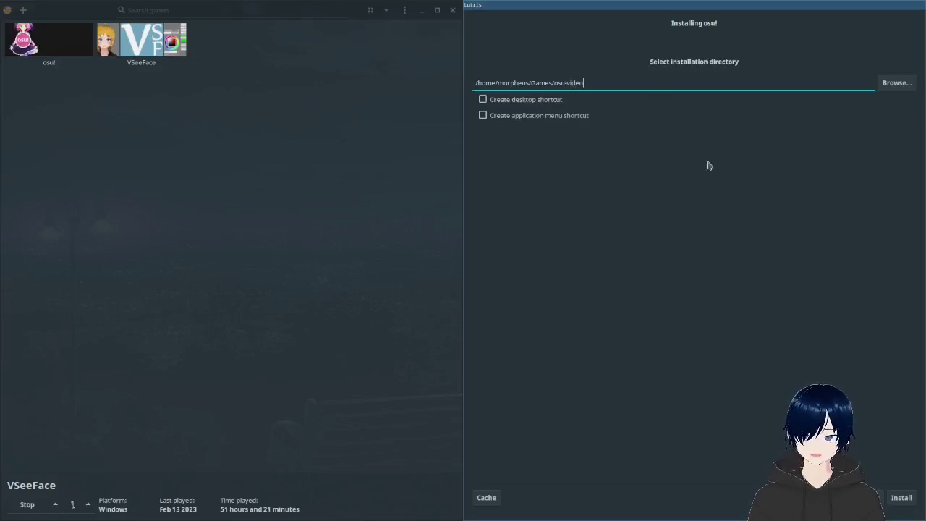
{"action": "left_click", "coordinate": [901, 499]}
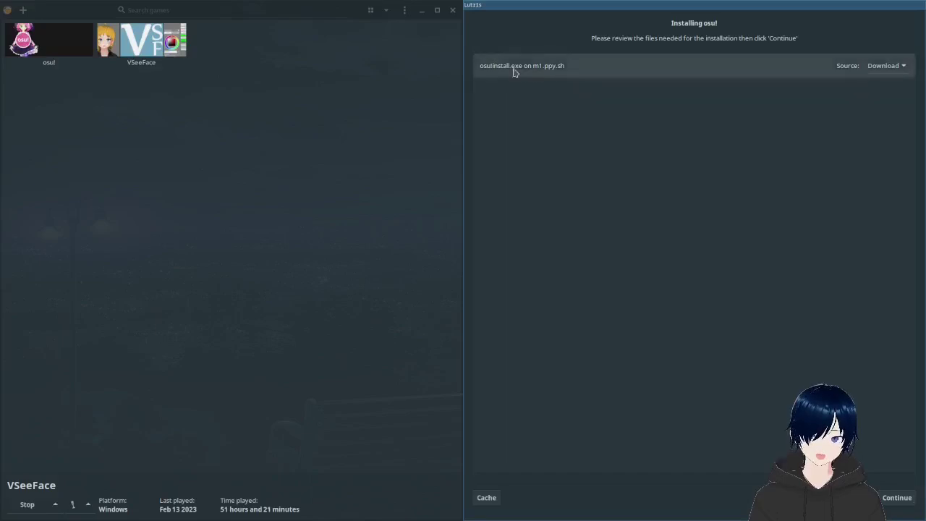
Step: Download osuinstall.exe and decline both the Wine Mono and Wine Gecko installs
{"action": "left_click", "coordinate": [897, 498]}
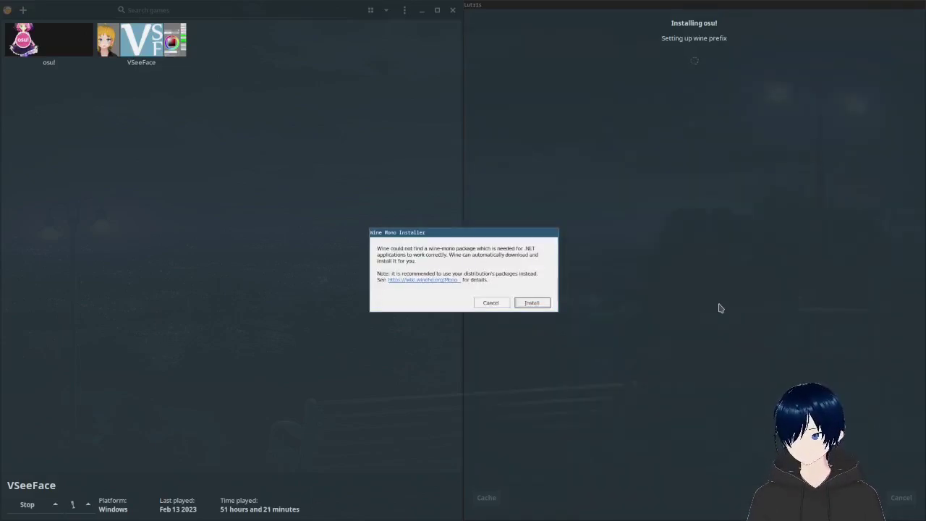
{"action": "left_click", "coordinate": [493, 303]}
{"action": "left_click", "coordinate": [492, 303]}
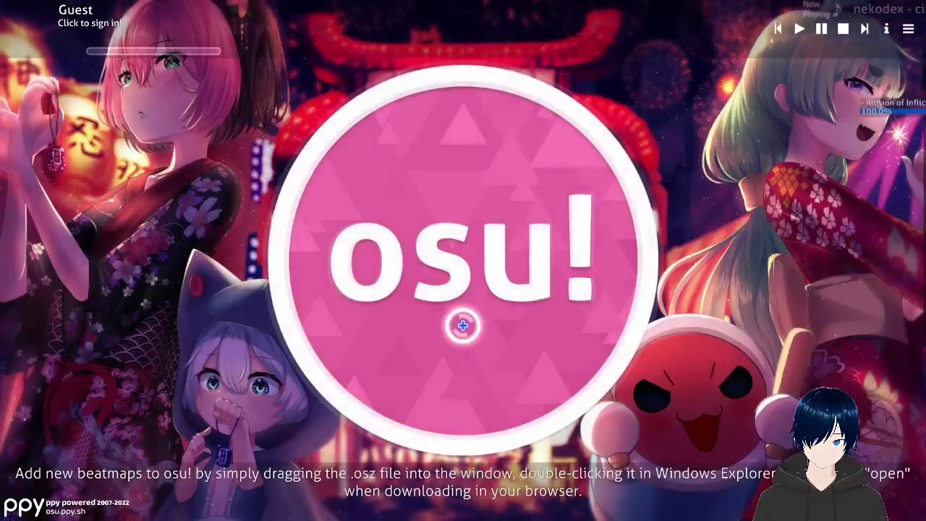
Step: Exit osu! from its main menu after the first launch and confirm quitting
{"action": "key", "text": "ctrl+o"}
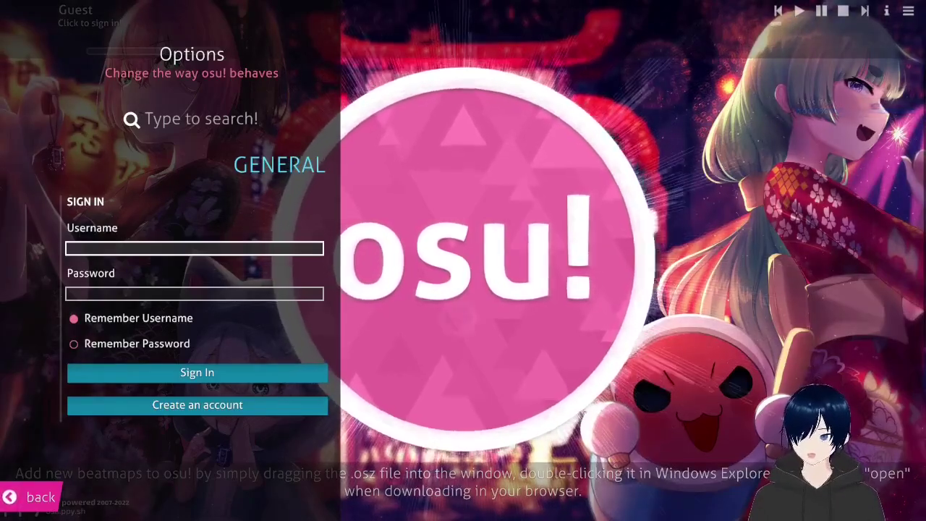
{"action": "left_click", "coordinate": [464, 266]}
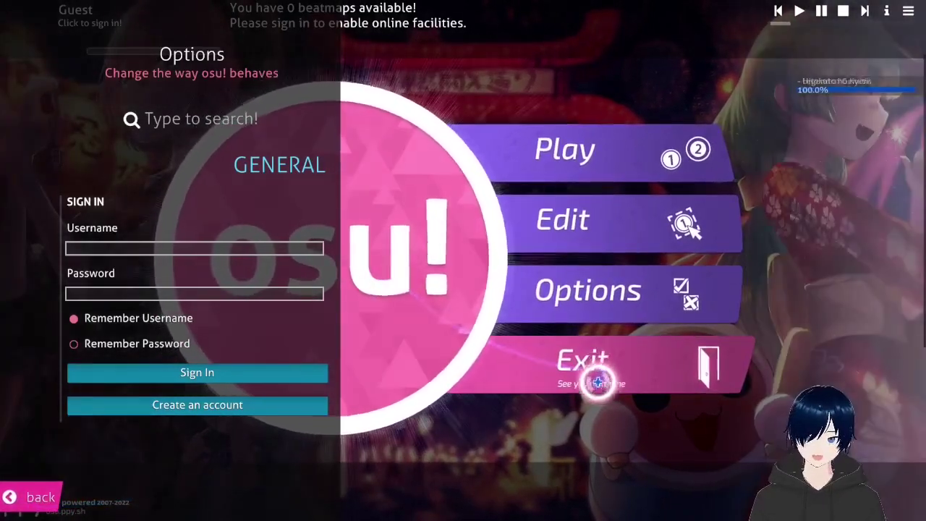
{"action": "left_click", "coordinate": [600, 364]}
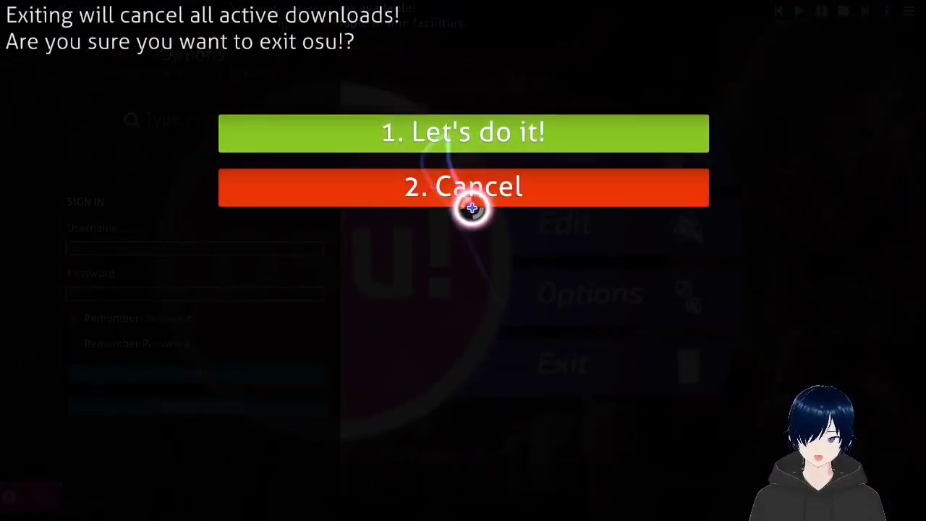
{"action": "left_click", "coordinate": [470, 131]}
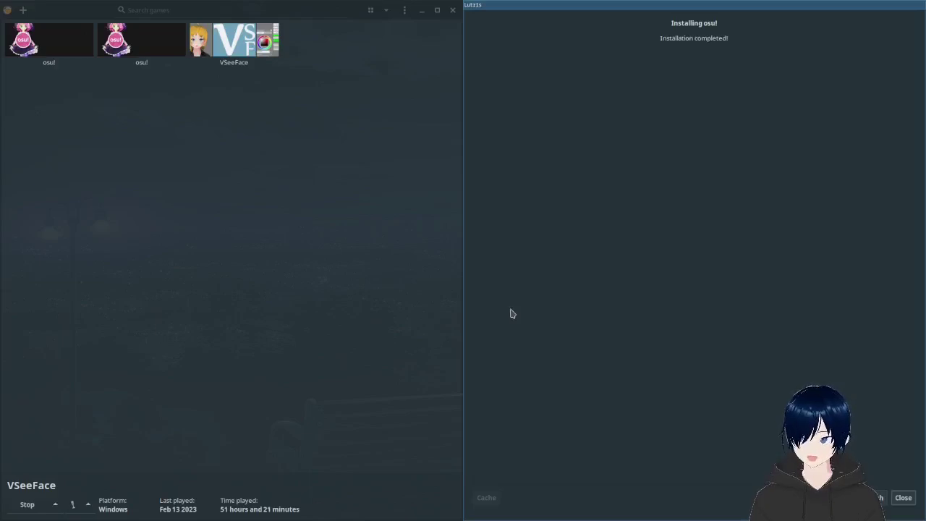
Step: Close the finished installer and play the second osu! entry from its context menu
{"action": "left_click", "coordinate": [903, 498]}
{"action": "left_click", "coordinate": [144, 45]}
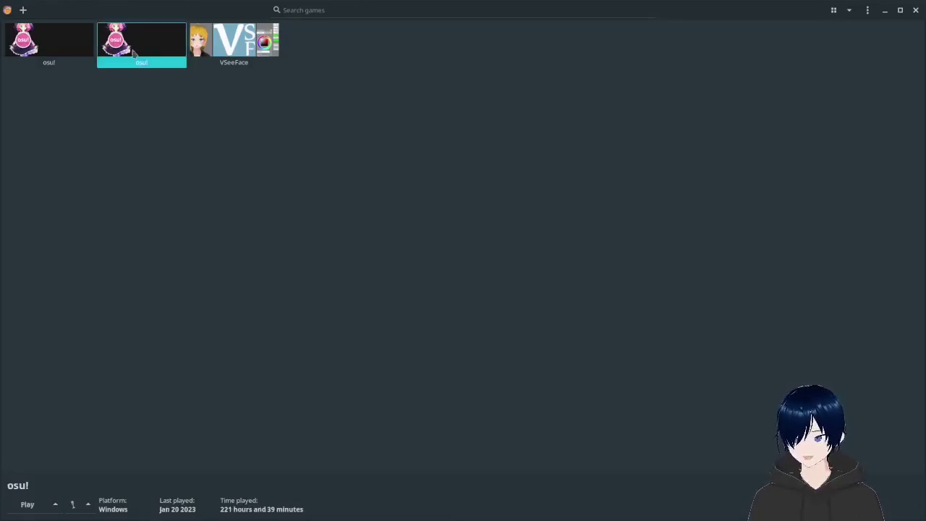
{"action": "left_click", "coordinate": [44, 61]}
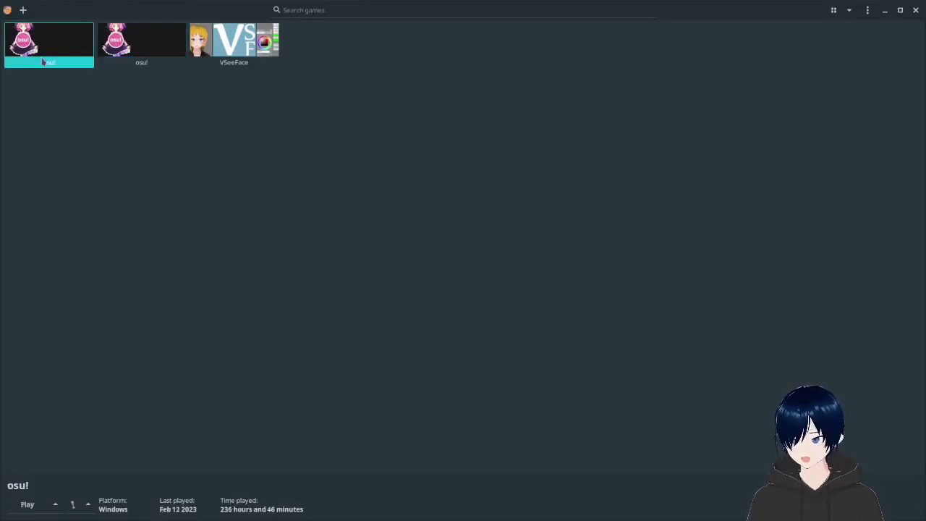
{"action": "left_click", "coordinate": [137, 57]}
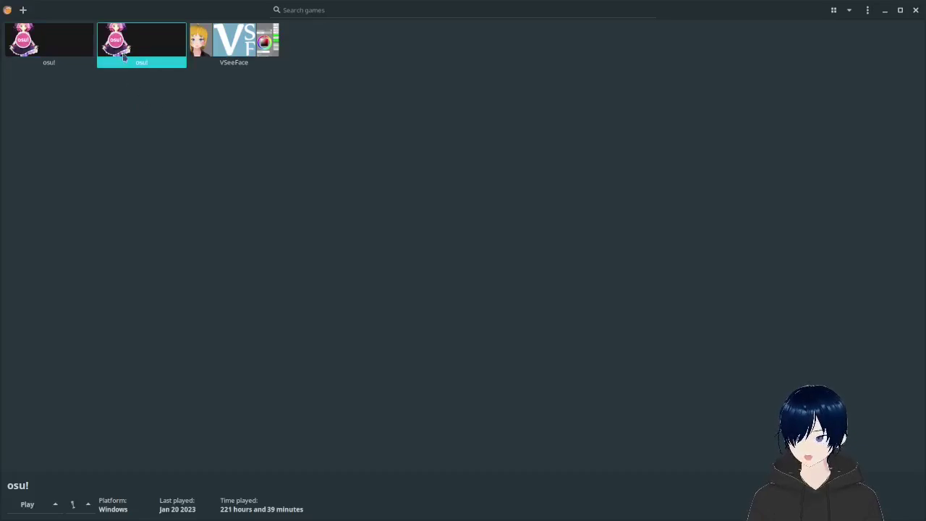
{"action": "right_click", "coordinate": [133, 61]}
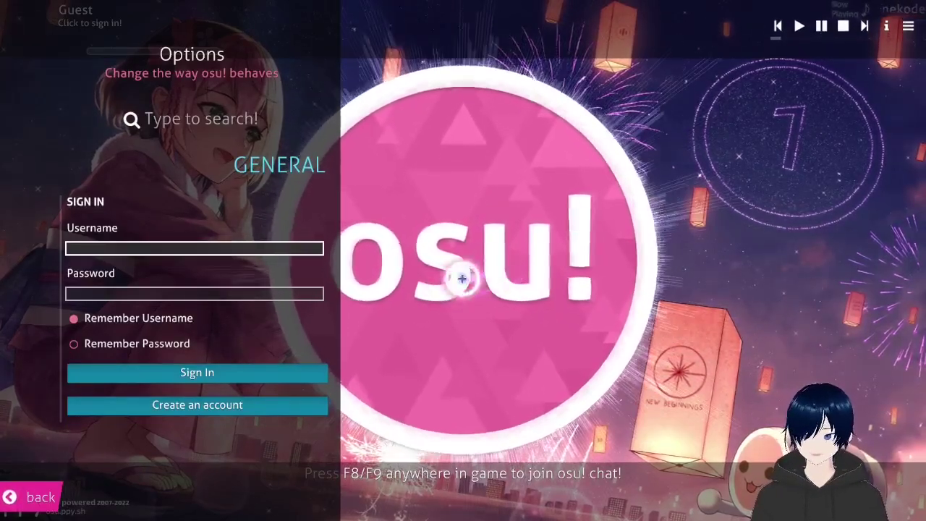
Step: Go from the osu! main menu into solo song selection
{"action": "left_click", "coordinate": [469, 275]}
{"action": "left_click", "coordinate": [413, 255]}
{"action": "left_click", "coordinate": [430, 254]}
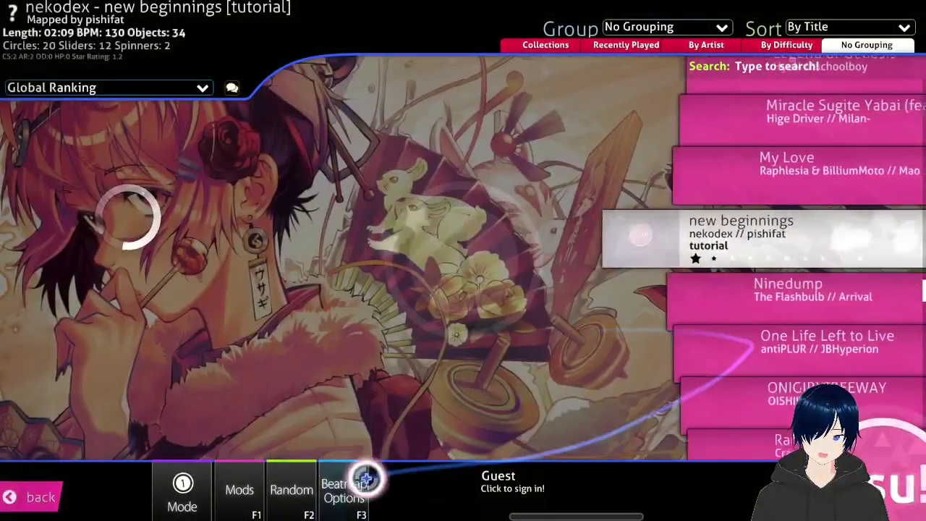
Step: Switch the game mode to osu!catch and enable DoubleTime for the new beginnings tutorial
{"action": "left_click", "coordinate": [183, 490]}
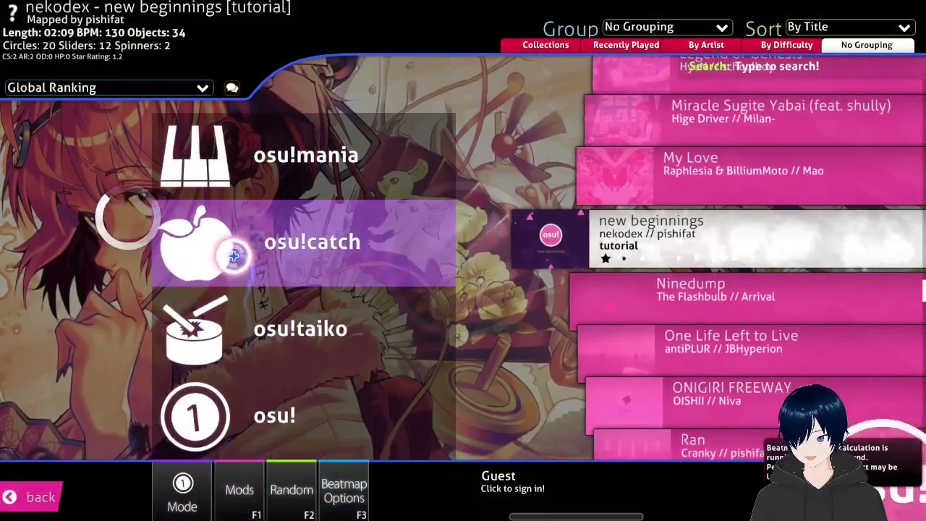
{"action": "left_click", "coordinate": [232, 256]}
{"action": "left_click", "coordinate": [185, 484]}
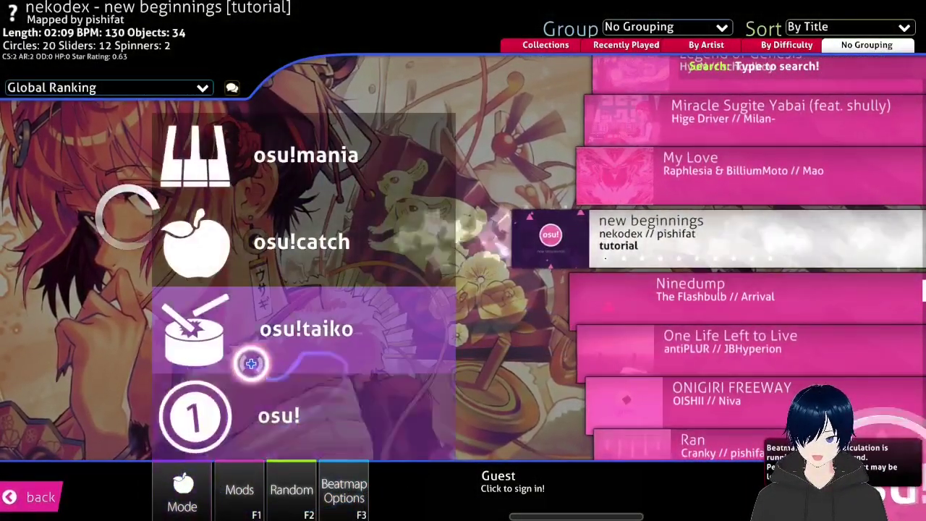
{"action": "left_click", "coordinate": [268, 249]}
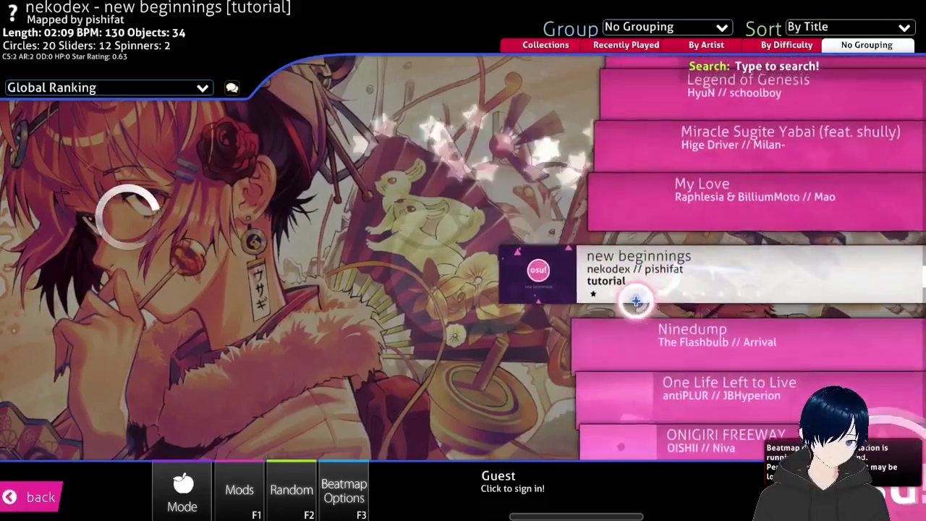
{"action": "key", "text": "F1"}
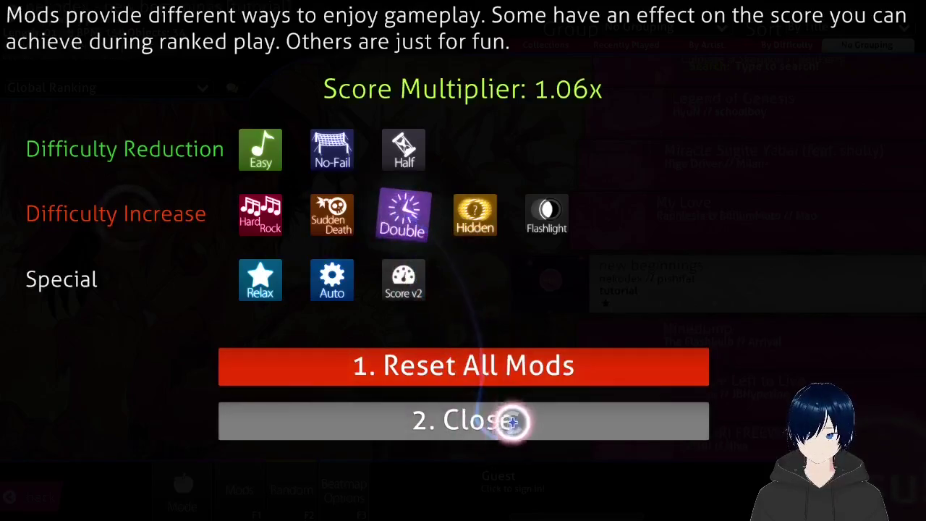
{"action": "left_click", "coordinate": [593, 411]}
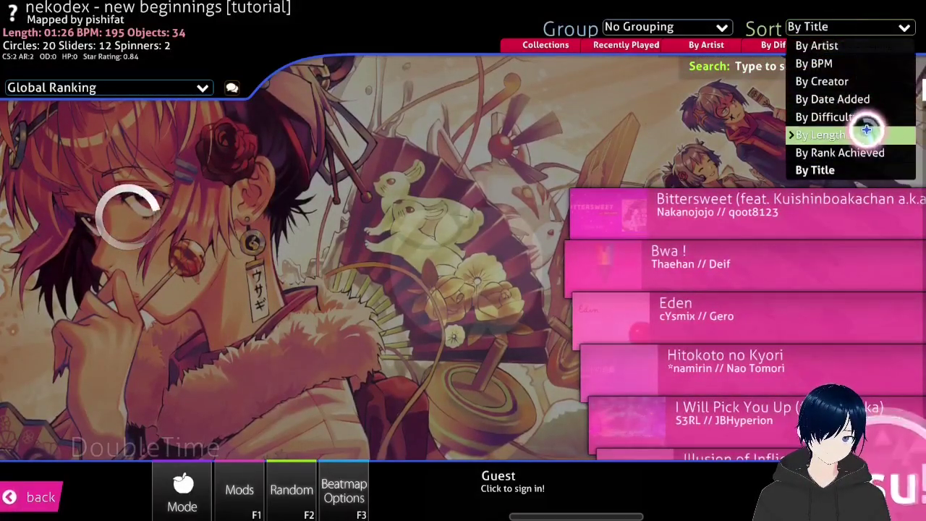
Step: Select the Insane difficulty of Miracle Sugite Yabai and start playing it
{"action": "left_click", "coordinate": [728, 197]}
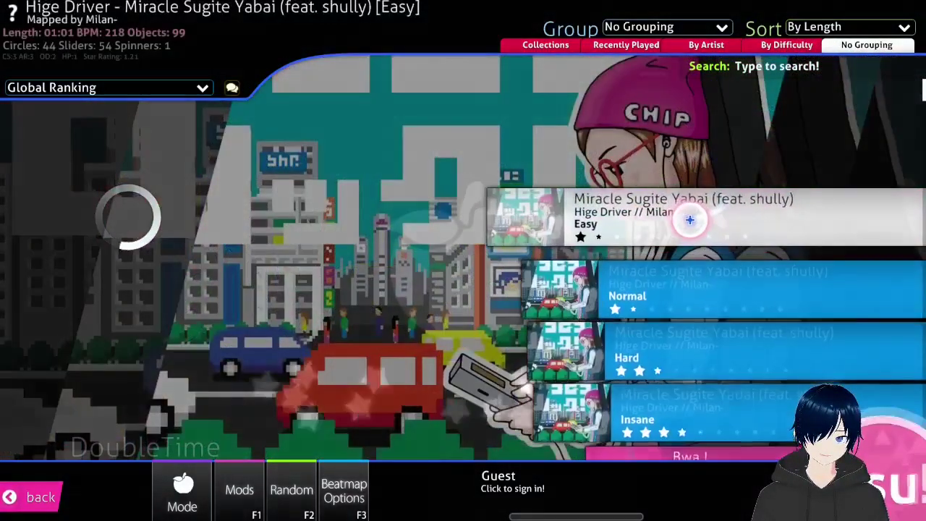
{"action": "scroll", "coordinate": [651, 214], "scroll_direction": "down", "scroll_amount": 1}
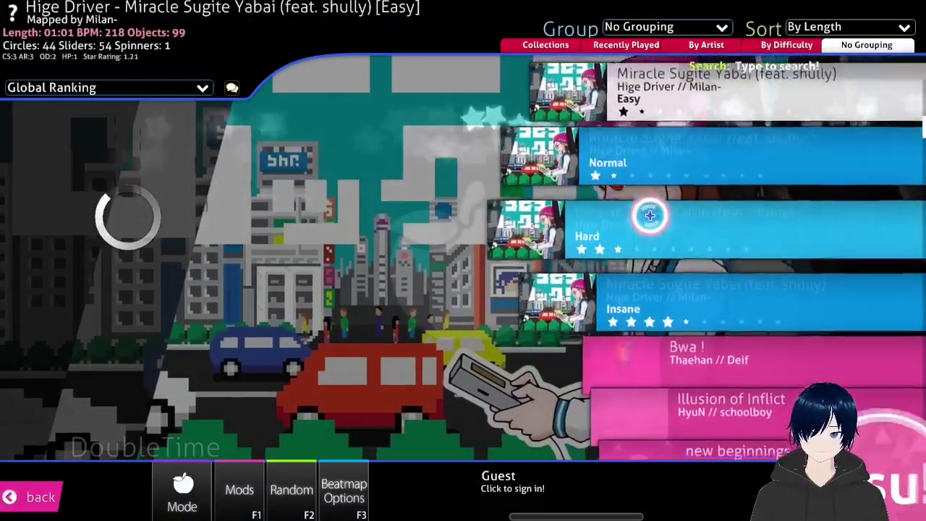
{"action": "scroll", "coordinate": [724, 258], "scroll_direction": "up", "scroll_amount": 1}
{"action": "scroll", "coordinate": [649, 212], "scroll_direction": "down", "scroll_amount": 1}
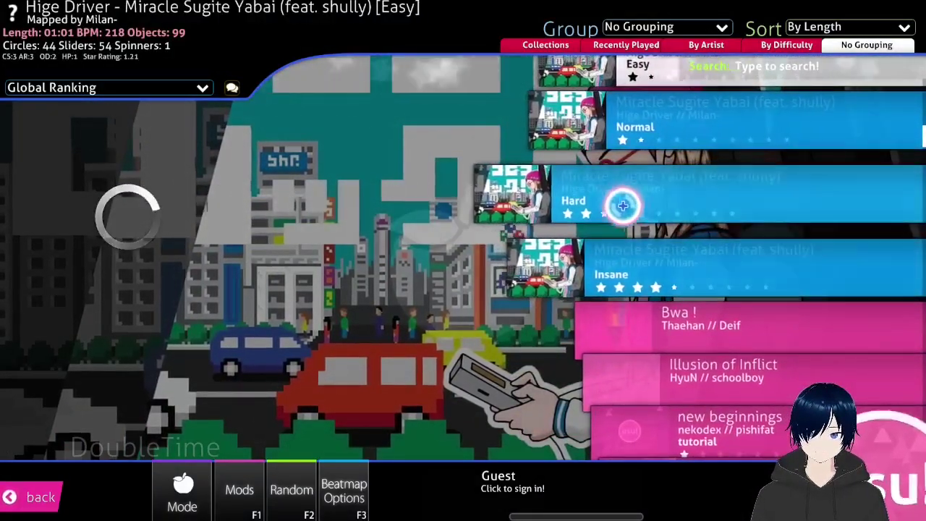
{"action": "left_click", "coordinate": [654, 243]}
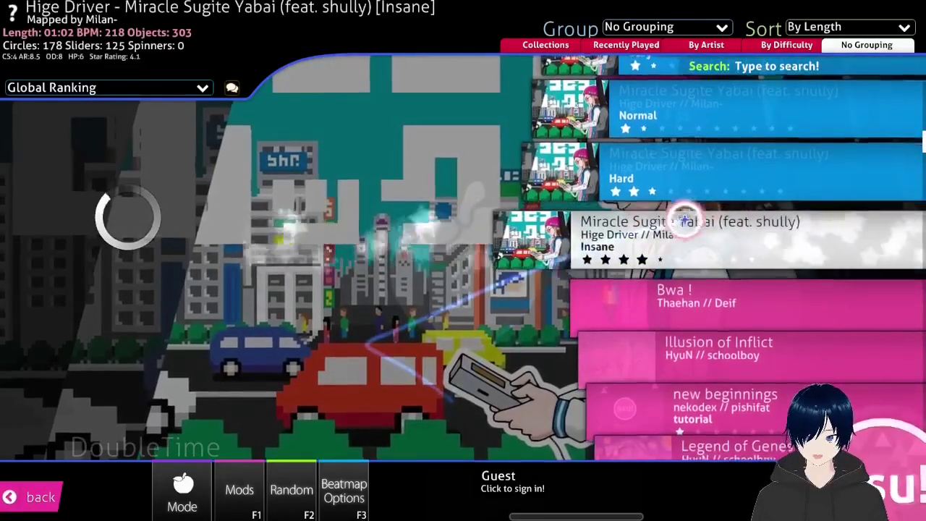
{"action": "left_click", "coordinate": [711, 240]}
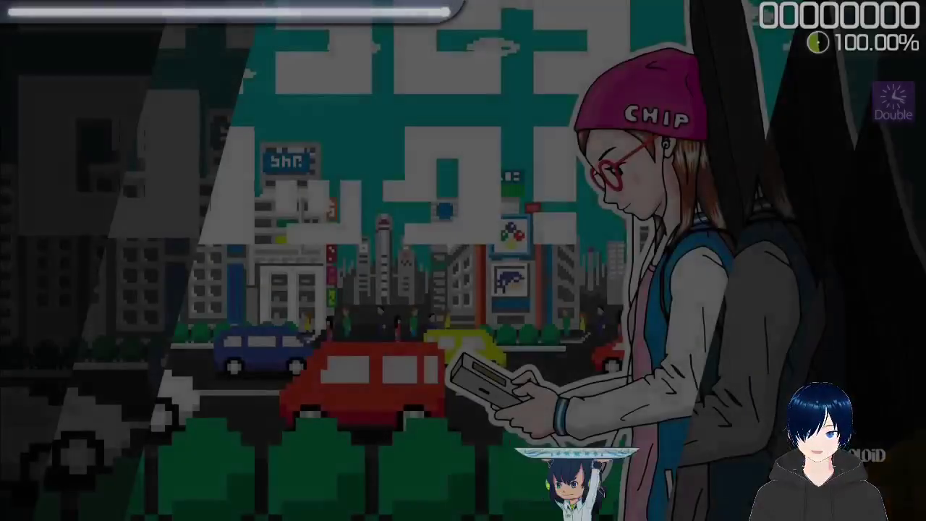
Step: Move the catcher briefly, then pause and quit back to song selection
{"action": "key", "text": "Left"}
{"action": "key", "text": "Left"}
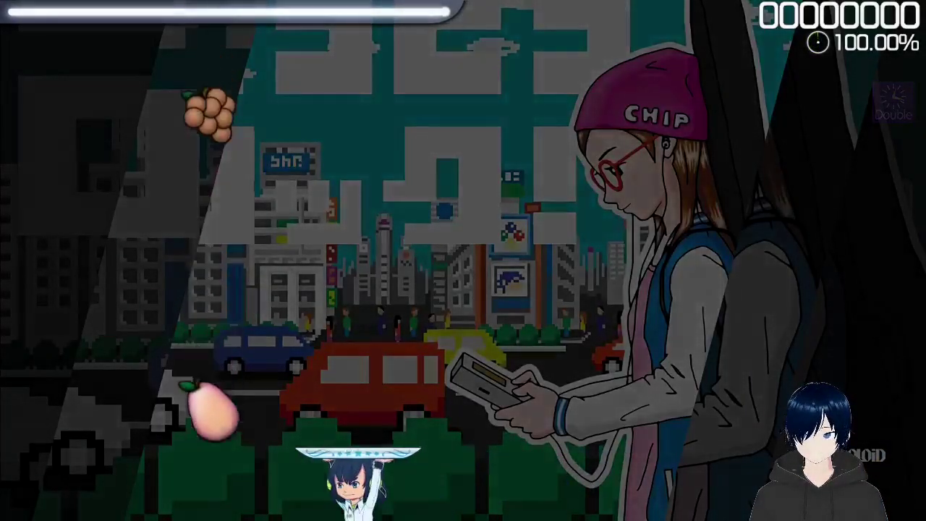
{"action": "key", "text": "Right"}
{"action": "key", "text": "Escape"}
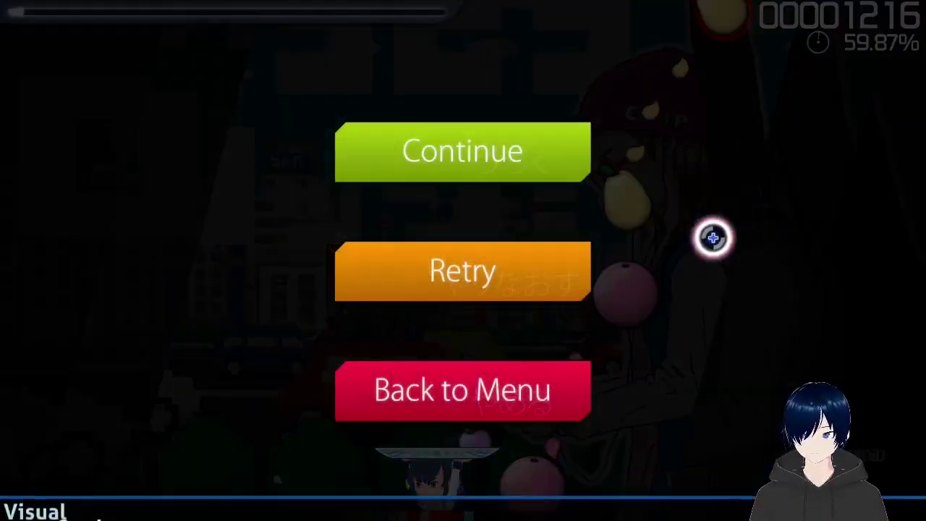
{"action": "left_click", "coordinate": [535, 371]}
Step: Remove DoubleTime in the mods and restart the Insane map at 1.00x
{"action": "key", "text": "F1"}
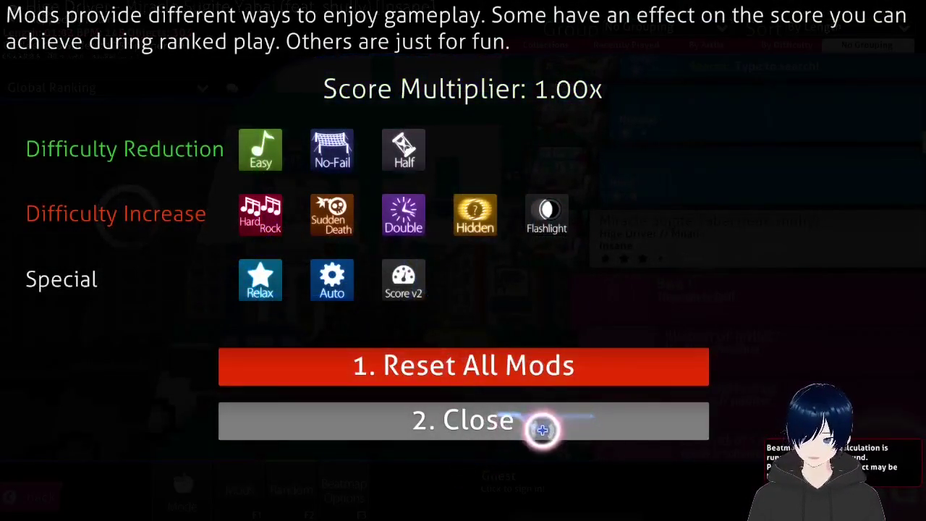
{"action": "left_click", "coordinate": [541, 432]}
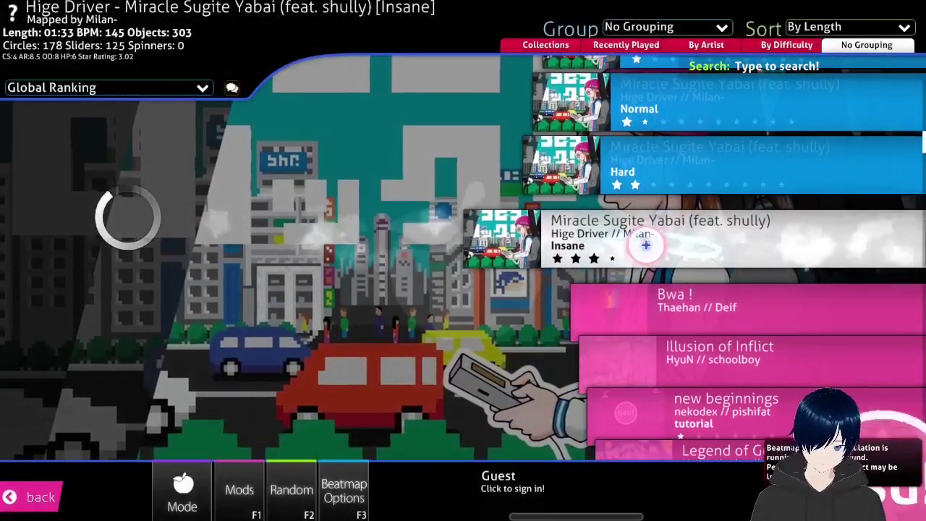
{"action": "left_click", "coordinate": [642, 244]}
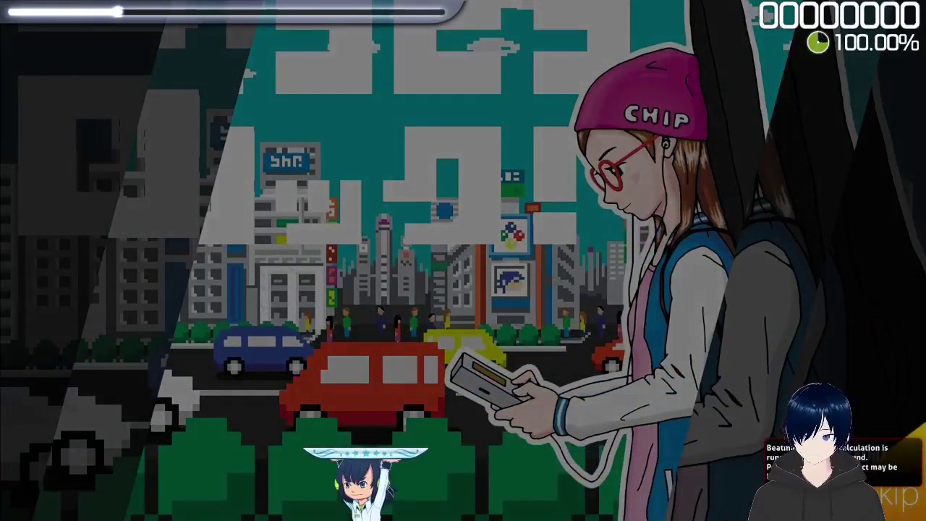
Step: Steer the catcher with the arrow keys through Miracle Sugite Yabai [Insane], catching all 417 fruits
{"action": "key", "text": "Left"}
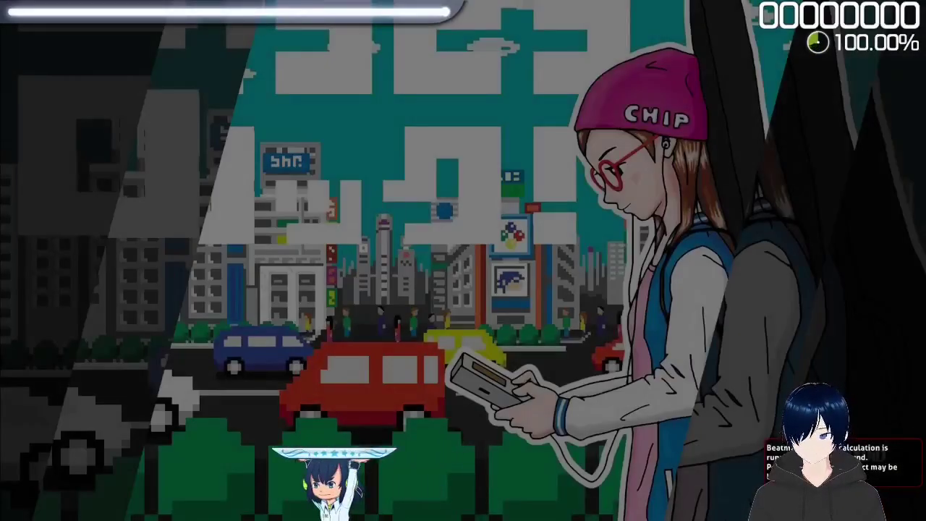
{"action": "key", "text": "Left"}
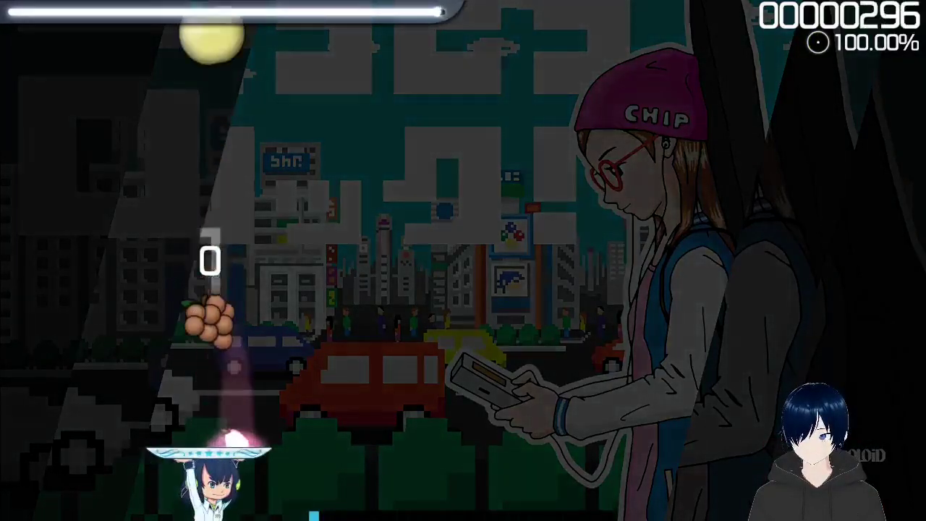
{"action": "key", "text": "Right"}
{"action": "key", "text": "Right"}
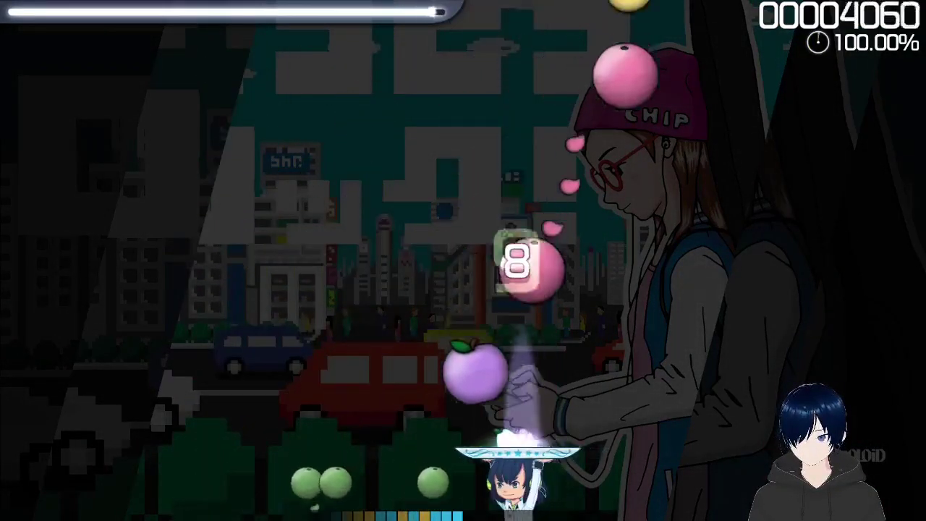
{"action": "key", "text": "Right"}
{"action": "key", "text": "Left"}
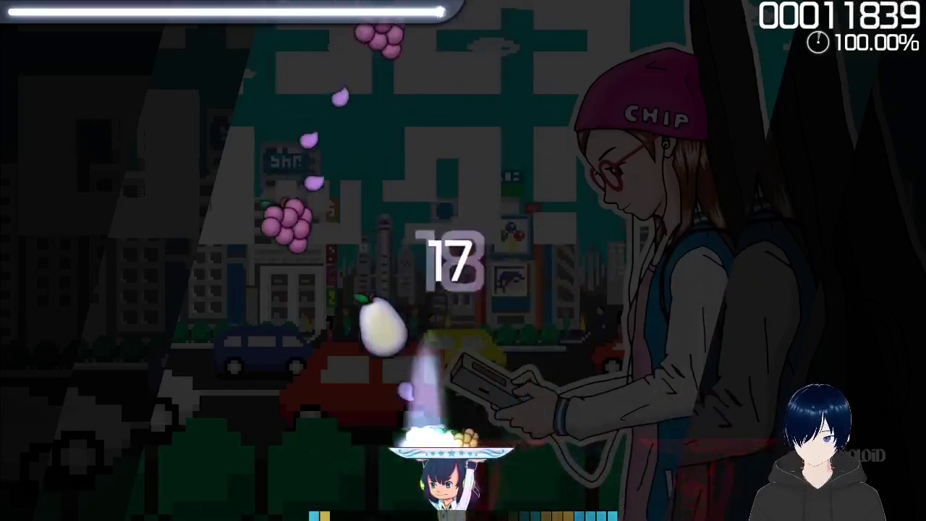
{"action": "key", "text": "Right"}
{"action": "key", "text": "Left"}
{"action": "key", "text": "Right"}
{"action": "key", "text": "Left"}
{"action": "key", "text": "Left"}
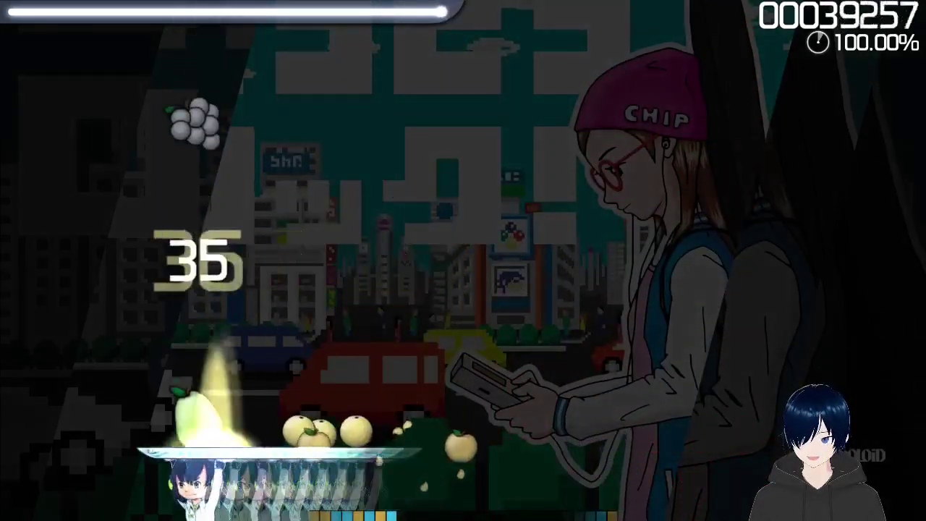
{"action": "key", "text": "Right"}
{"action": "key", "text": "Right"}
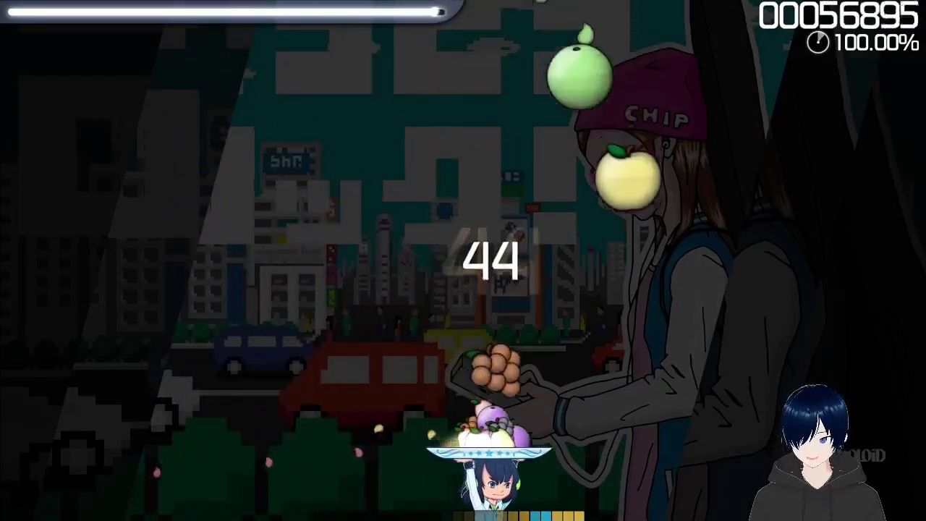
{"action": "key", "text": "Left"}
{"action": "key", "text": "Left"}
{"action": "key", "text": "Right"}
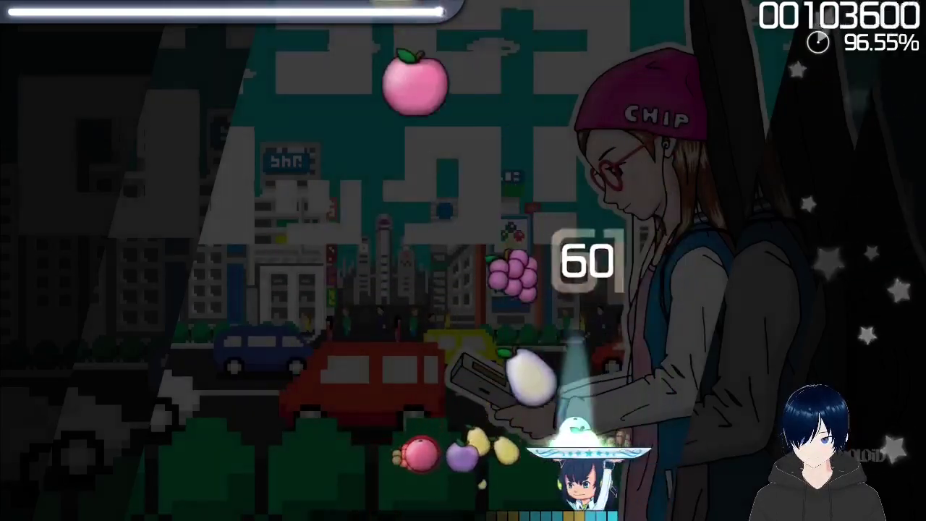
{"action": "key", "text": "Left"}
{"action": "key", "text": "Left"}
{"action": "key", "text": "Right"}
{"action": "key", "text": "Right"}
{"action": "key", "text": "Left"}
{"action": "key", "text": "Left"}
{"action": "key", "text": "Right"}
{"action": "key", "text": "Right"}
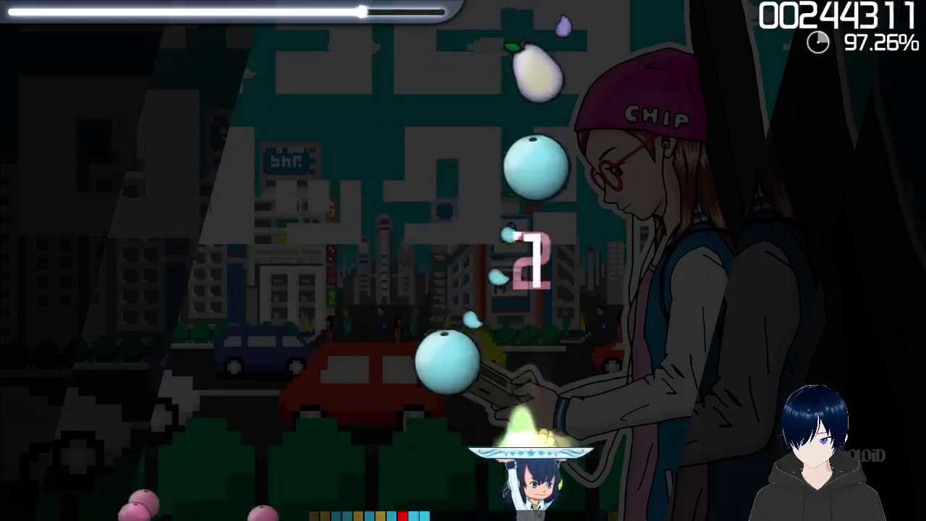
{"action": "key", "text": "Left"}
{"action": "key", "text": "Left"}
{"action": "key", "text": "Right"}
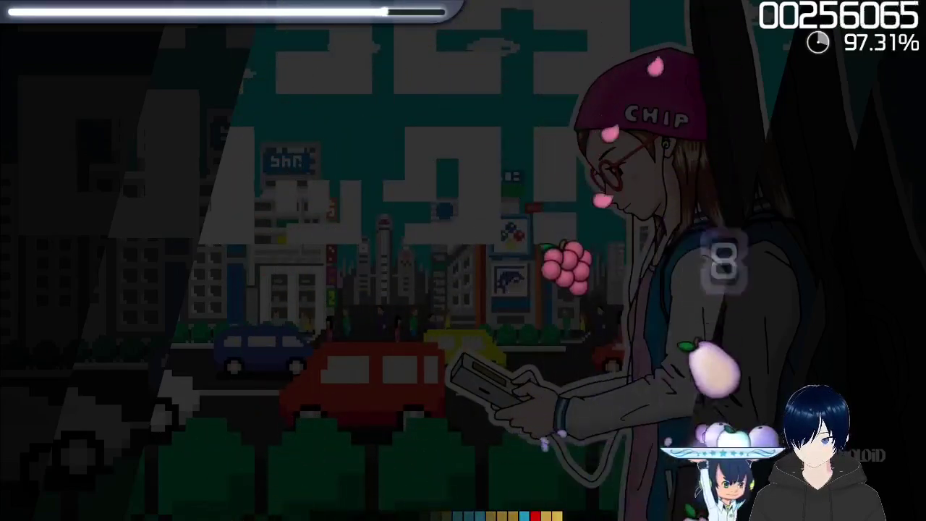
{"action": "key", "text": "Left"}
{"action": "key", "text": "Right"}
{"action": "key", "text": "Right"}
{"action": "key", "text": "Left"}
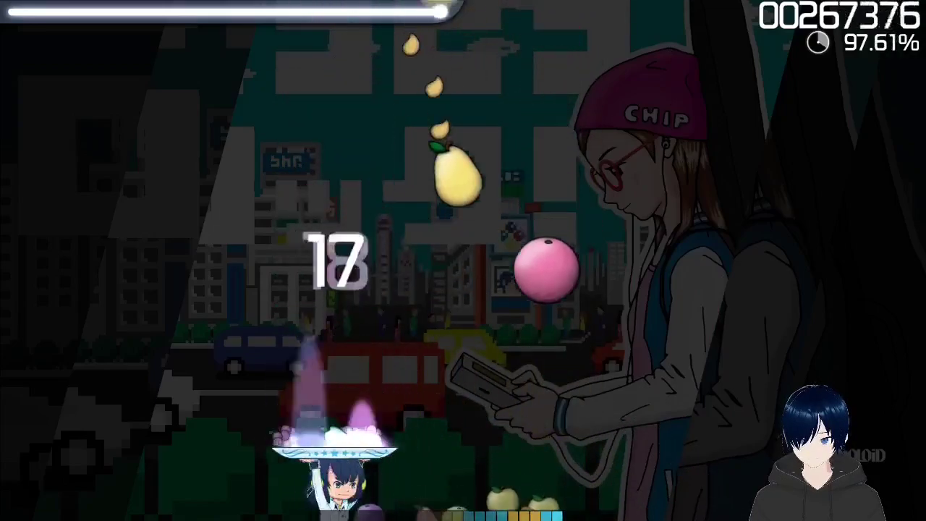
{"action": "key", "text": "Right"}
{"action": "key", "text": "Right"}
{"action": "key", "text": "Left"}
{"action": "key", "text": "Left"}
{"action": "key", "text": "Right"}
{"action": "key", "text": "Left"}
{"action": "key", "text": "Right"}
{"action": "key", "text": "Right"}
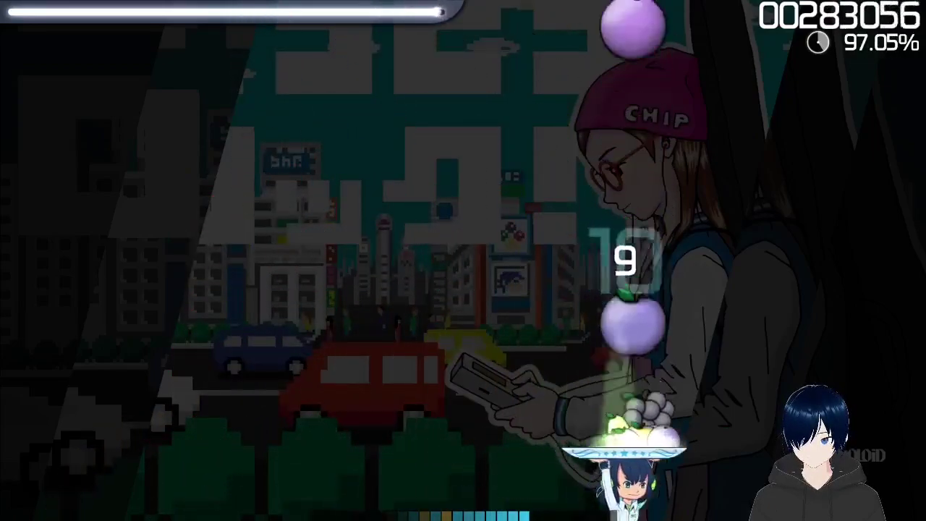
{"action": "key", "text": "Left"}
{"action": "key", "text": "Right"}
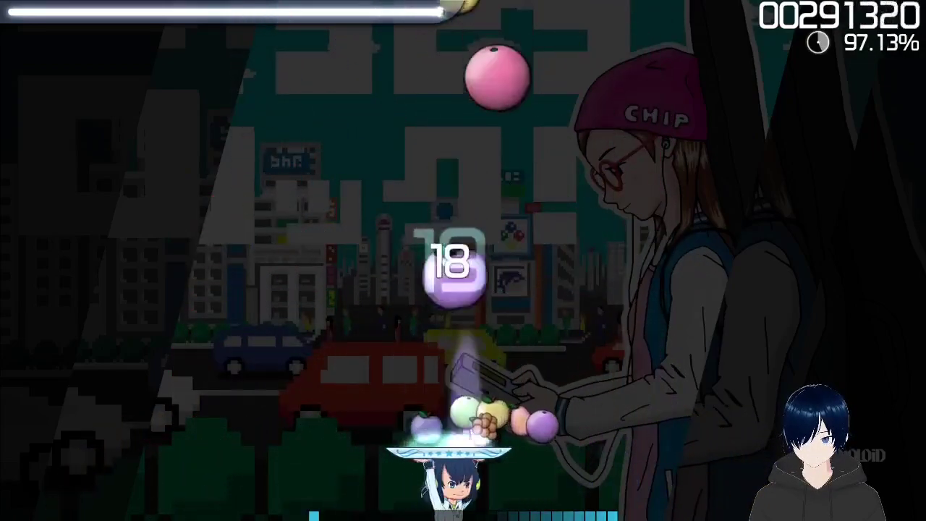
{"action": "key", "text": "Left"}
{"action": "key", "text": "Right"}
{"action": "key", "text": "Left"}
{"action": "key", "text": "Right"}
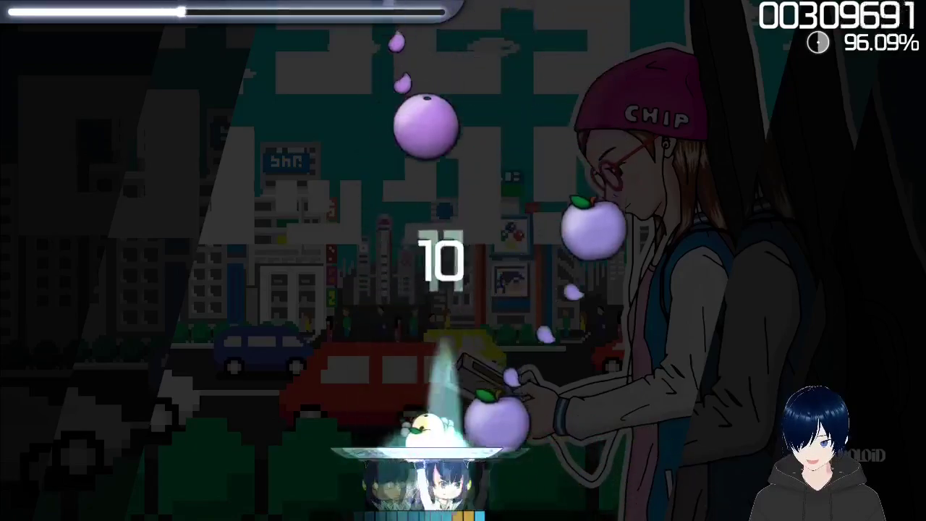
{"action": "key", "text": "Right"}
{"action": "key", "text": "Left"}
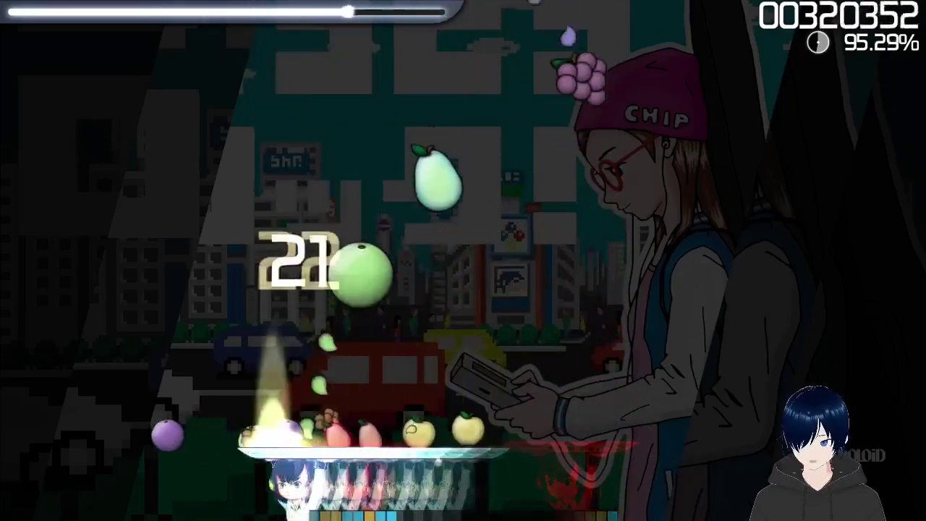
{"action": "key", "text": "Right"}
{"action": "key", "text": "Left"}
{"action": "key", "text": "Right"}
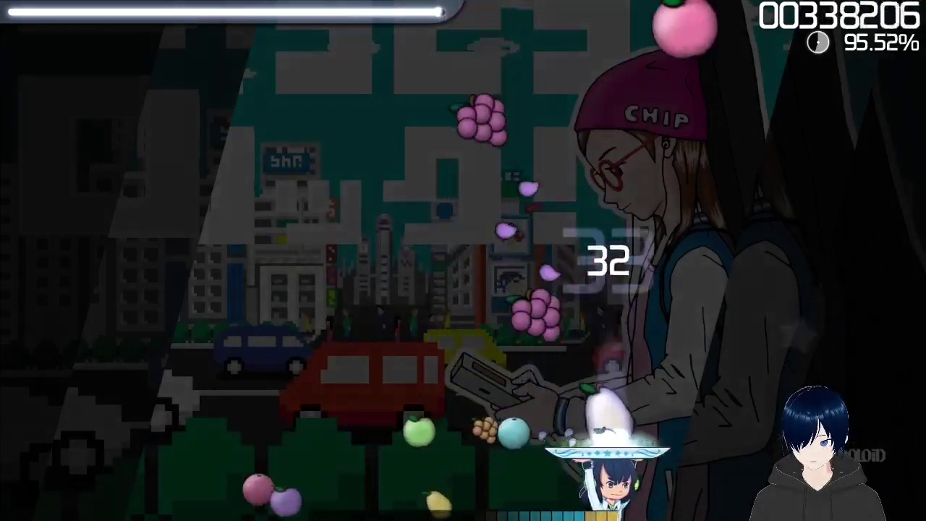
{"action": "key", "text": "Left"}
{"action": "key", "text": "Right"}
{"action": "key", "text": "Left"}
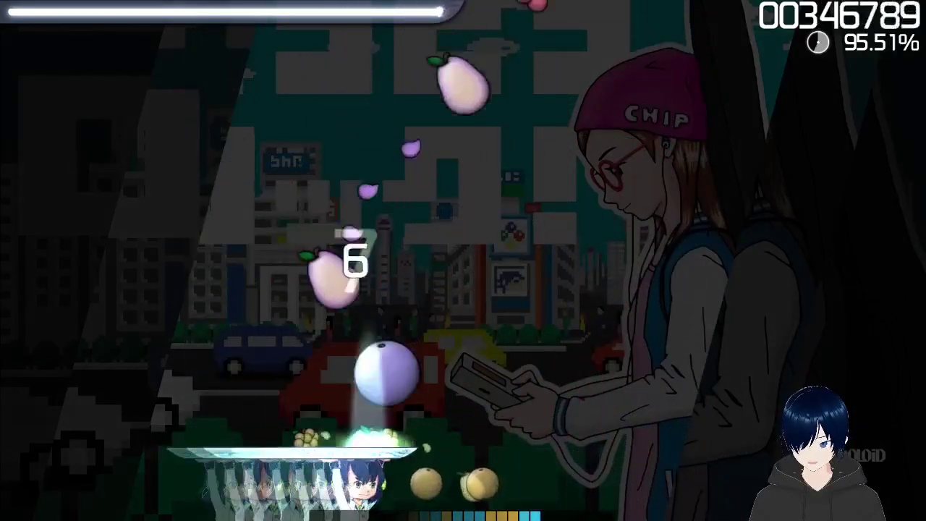
{"action": "key", "text": "Right"}
{"action": "key", "text": "Left"}
{"action": "key", "text": "Right"}
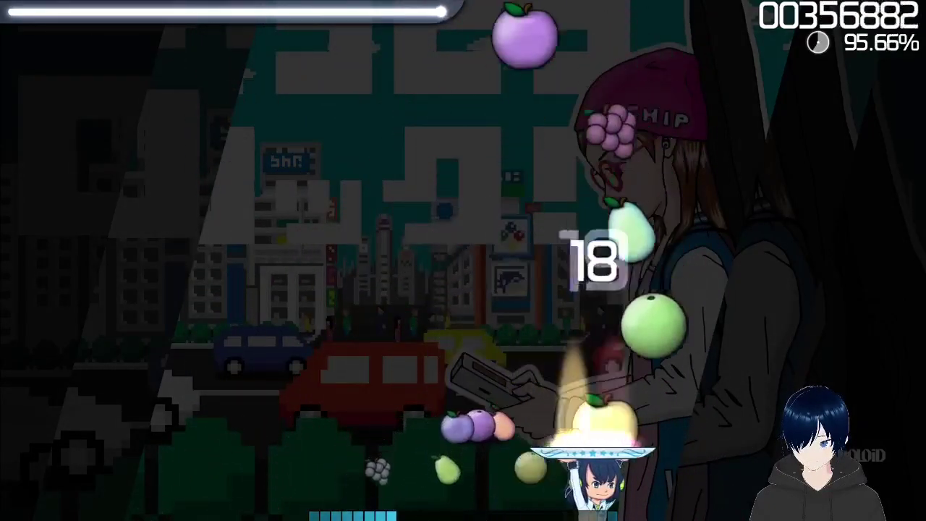
{"action": "key", "text": "Left"}
{"action": "key", "text": "Left"}
{"action": "key", "text": "Right"}
{"action": "key", "text": "Right"}
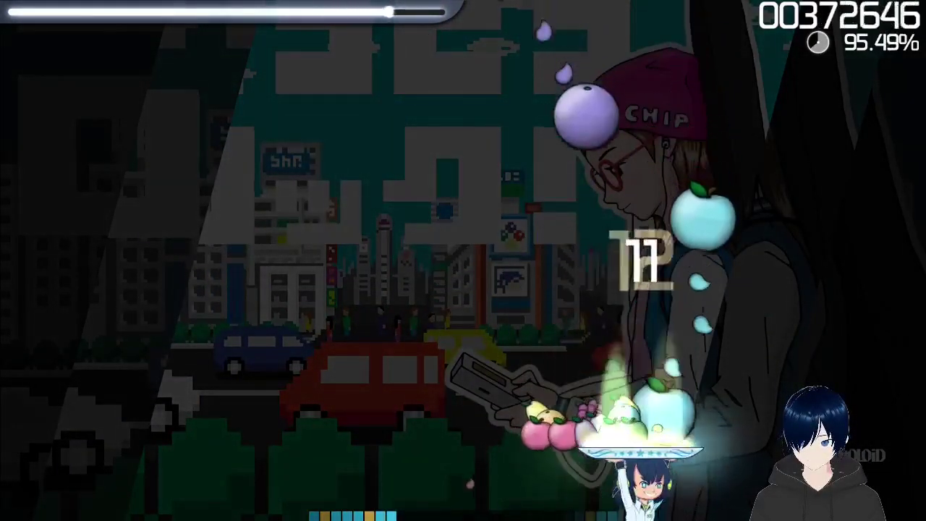
{"action": "key", "text": "Left"}
{"action": "key", "text": "Right"}
{"action": "key", "text": "Left"}
{"action": "key", "text": "Left"}
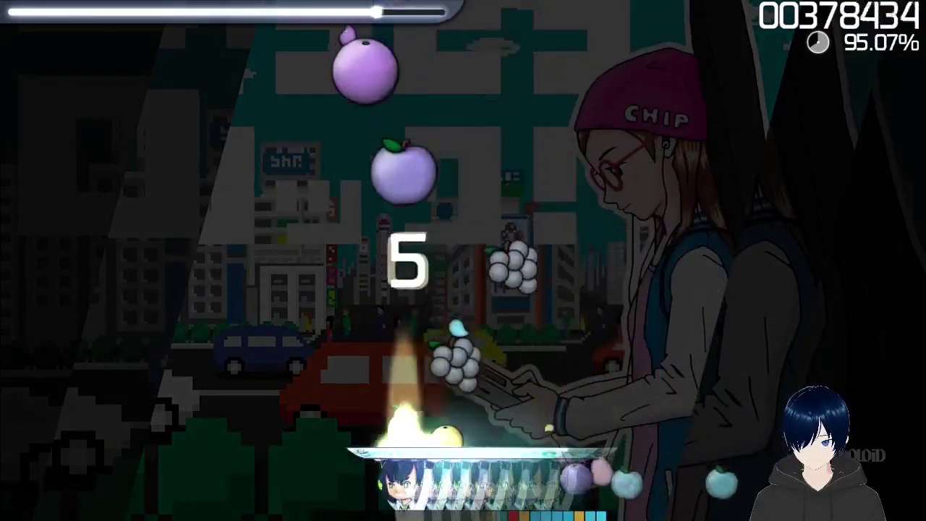
{"action": "key", "text": "Right"}
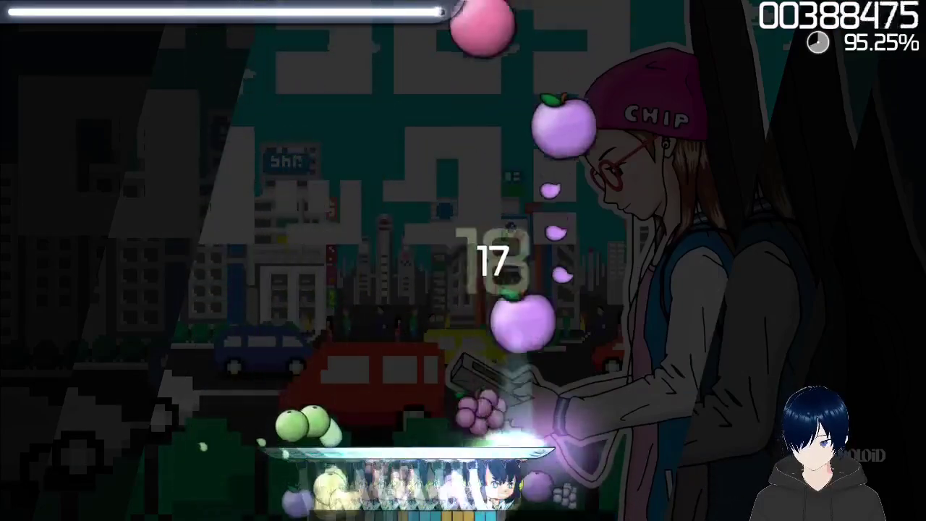
{"action": "key", "text": "Left"}
{"action": "key", "text": "Right"}
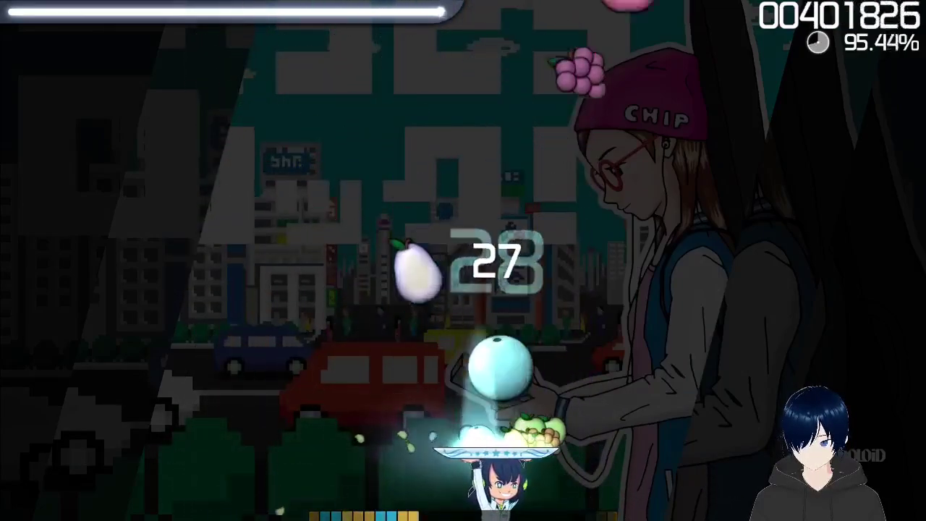
{"action": "key", "text": "Left"}
{"action": "key", "text": "Right"}
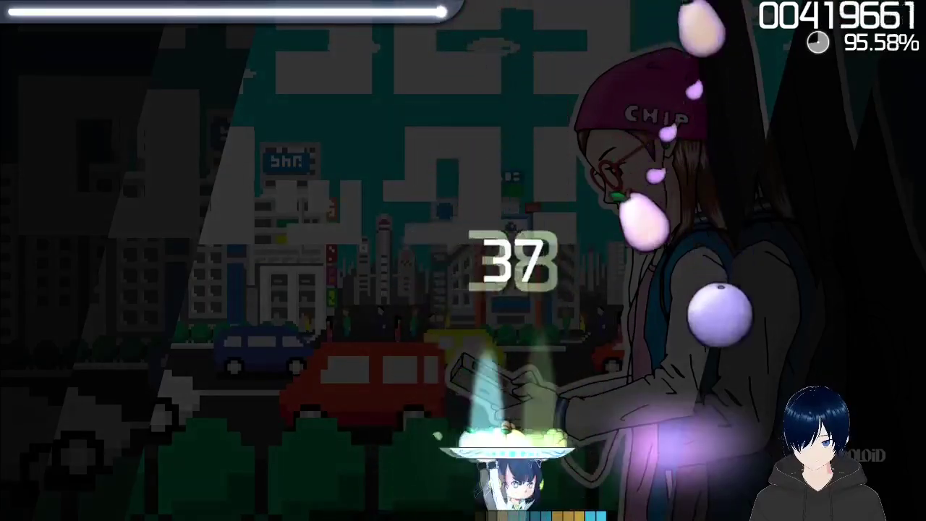
{"action": "key", "text": "Left"}
{"action": "key", "text": "Left"}
{"action": "key", "text": "Right"}
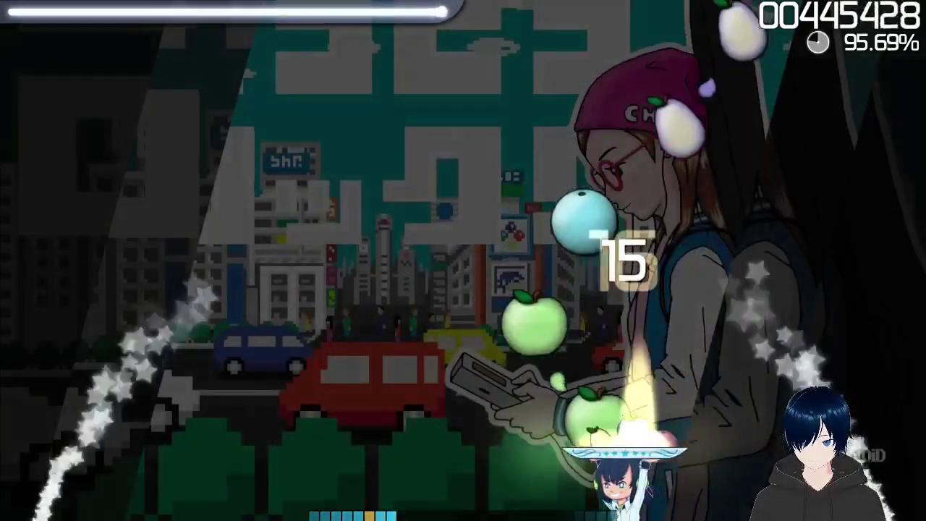
{"action": "key", "text": "Left"}
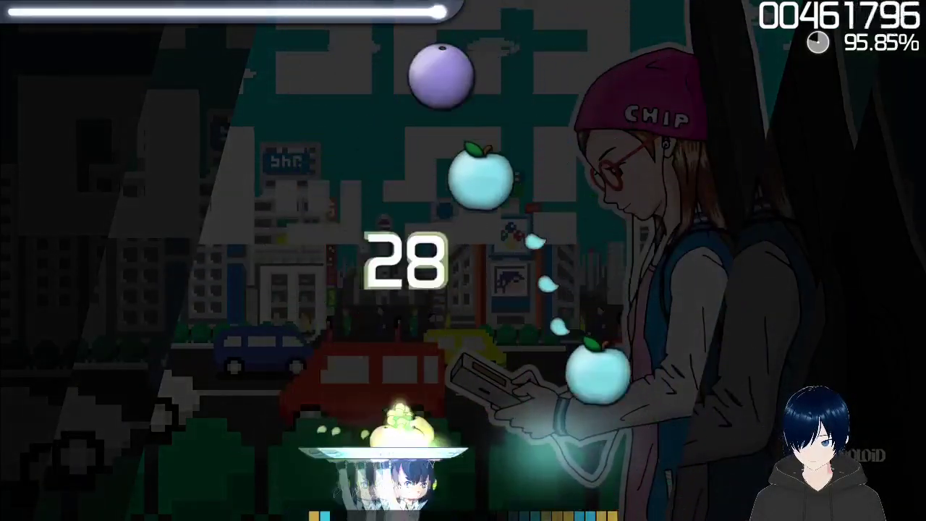
{"action": "key", "text": "Left"}
{"action": "key", "text": "Right"}
{"action": "key", "text": "Left"}
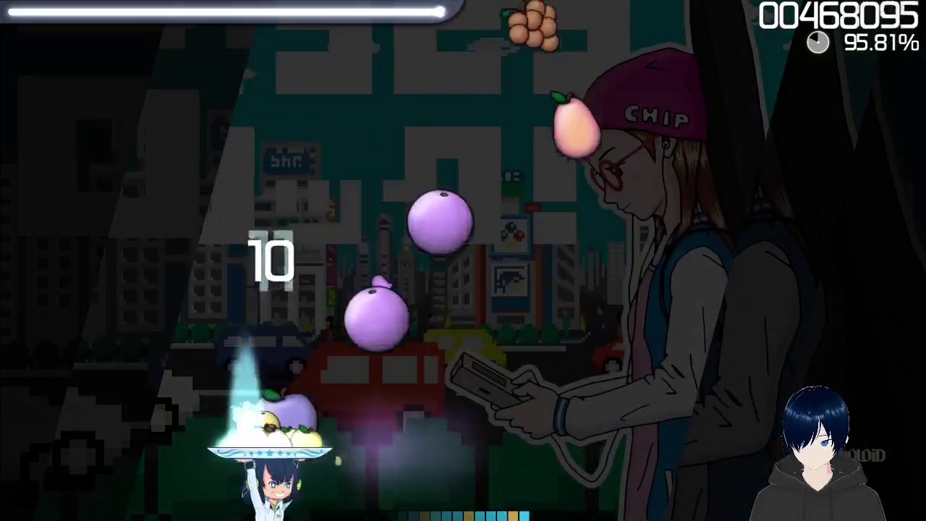
{"action": "key", "text": "Right"}
{"action": "key", "text": "Left"}
{"action": "key", "text": "Right"}
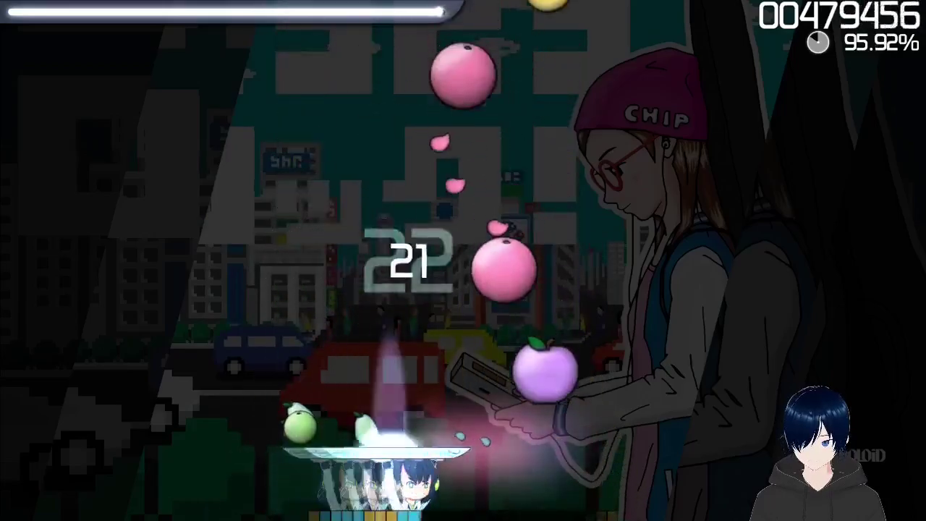
{"action": "key", "text": "Right"}
{"action": "key", "text": "Left"}
{"action": "key", "text": "Right"}
{"action": "key", "text": "Right"}
{"action": "key", "text": "Left"}
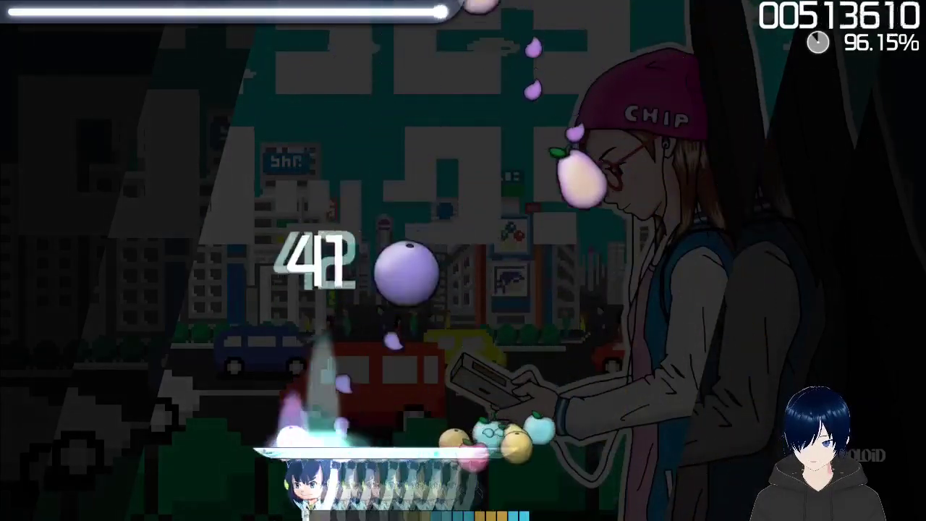
{"action": "key", "text": "Right"}
{"action": "key", "text": "Left"}
{"action": "key", "text": "Right"}
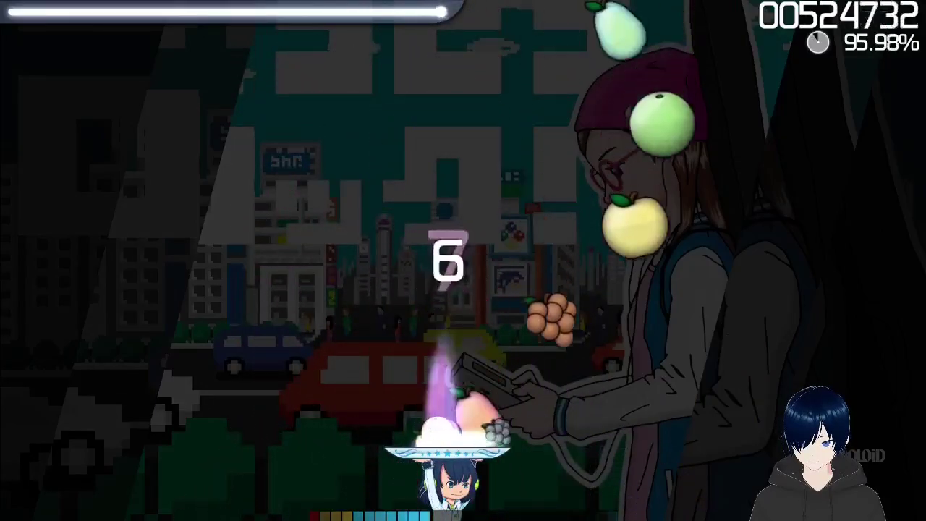
{"action": "key", "text": "Left"}
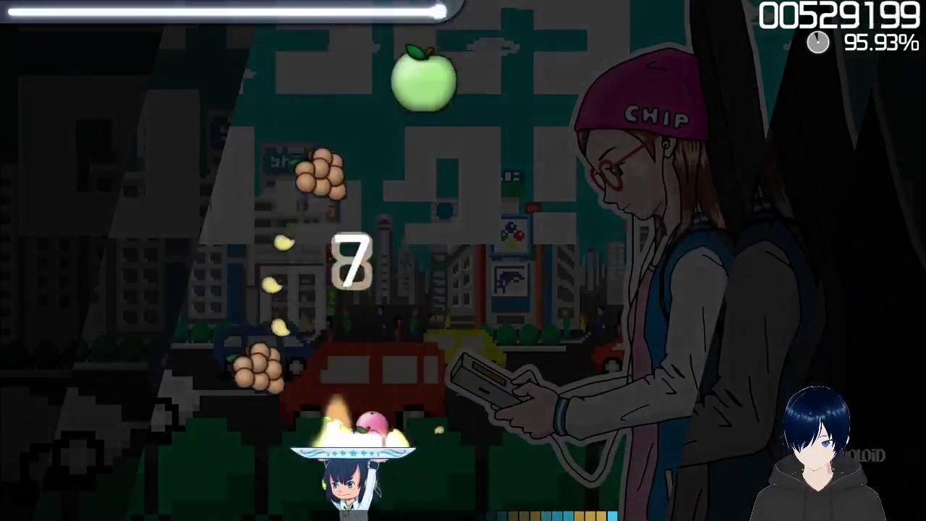
{"action": "key", "text": "Right"}
{"action": "key", "text": "Right"}
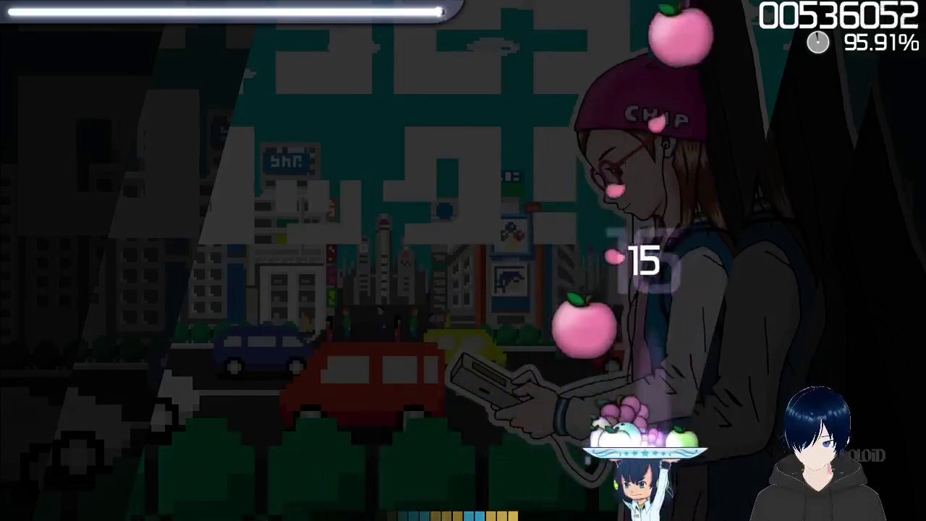
{"action": "key", "text": "Left"}
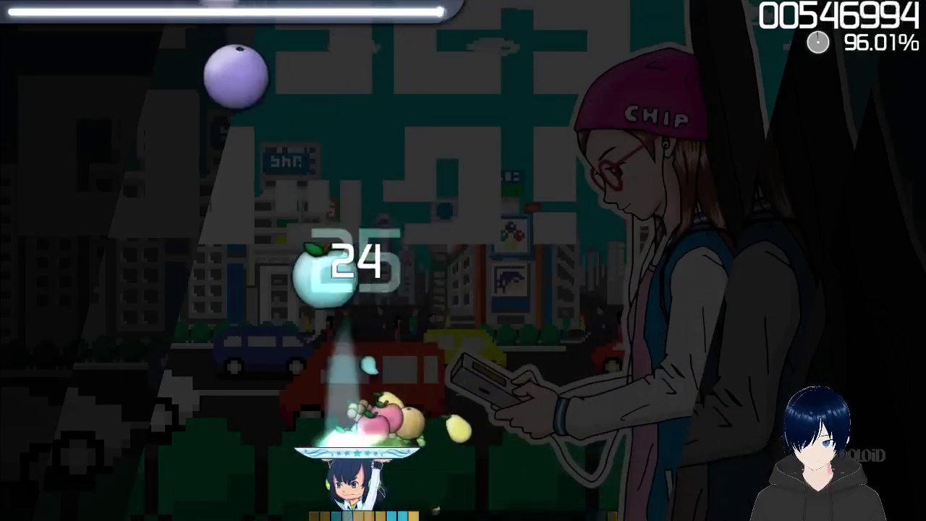
{"action": "key", "text": "Left"}
{"action": "key", "text": "Right"}
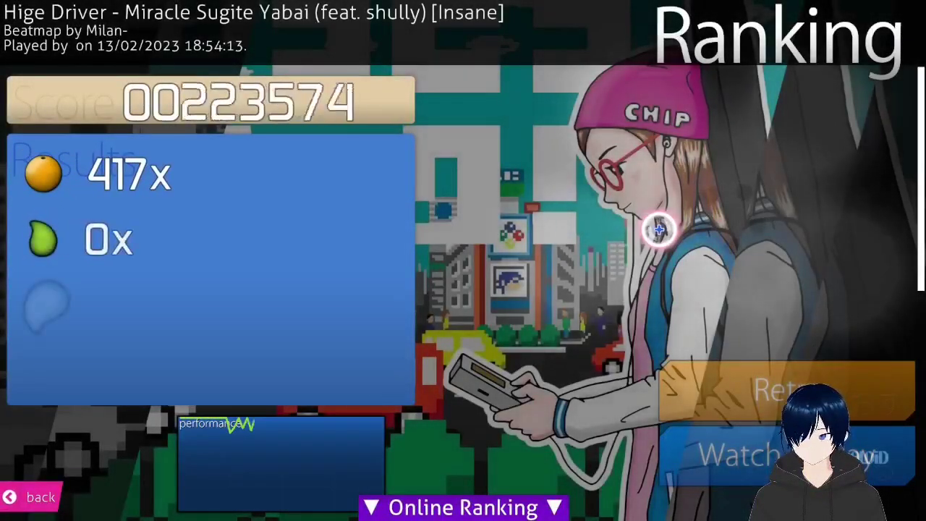
Step: Check the local #1 Insane score under a guest name, then back out to the main menu
{"action": "scroll", "coordinate": [661, 273], "scroll_direction": "down", "scroll_amount": 2}
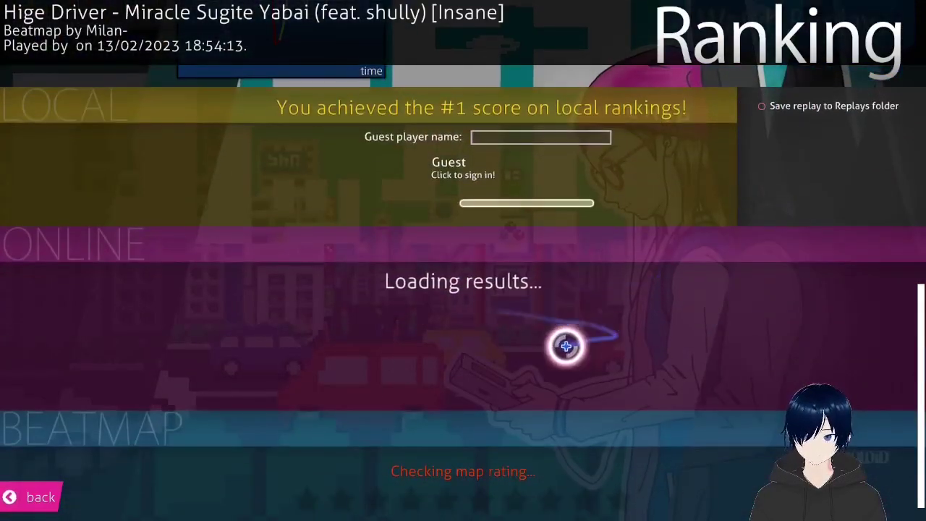
{"action": "scroll", "coordinate": [535, 304], "scroll_direction": "up", "scroll_amount": 2}
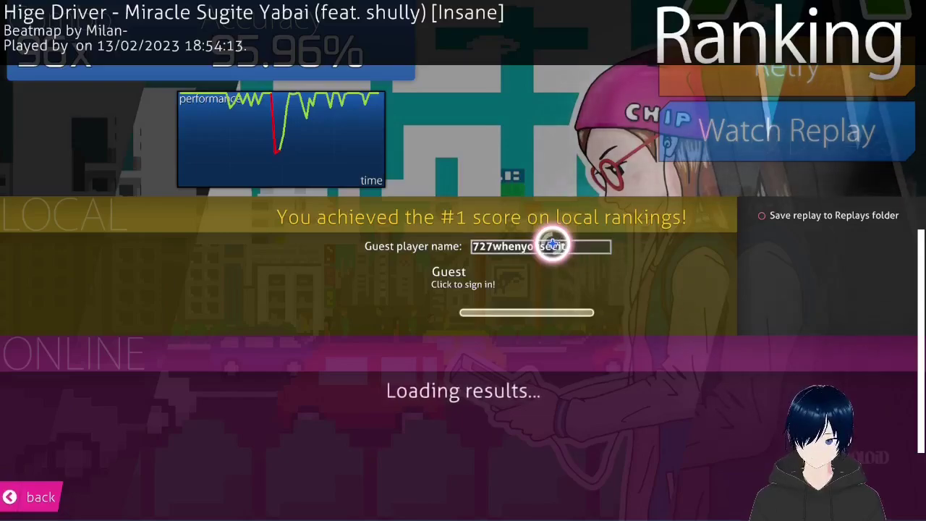
{"action": "key", "text": "Escape"}
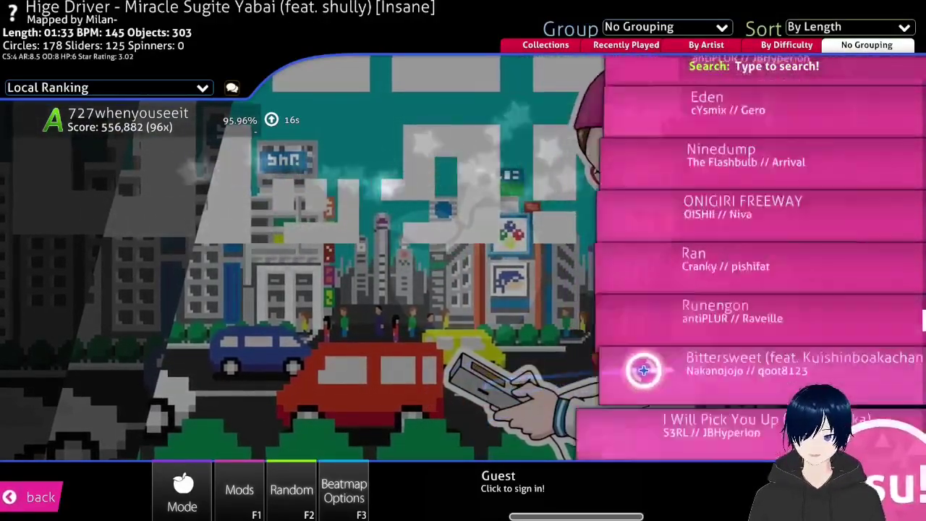
{"action": "key", "text": "Escape"}
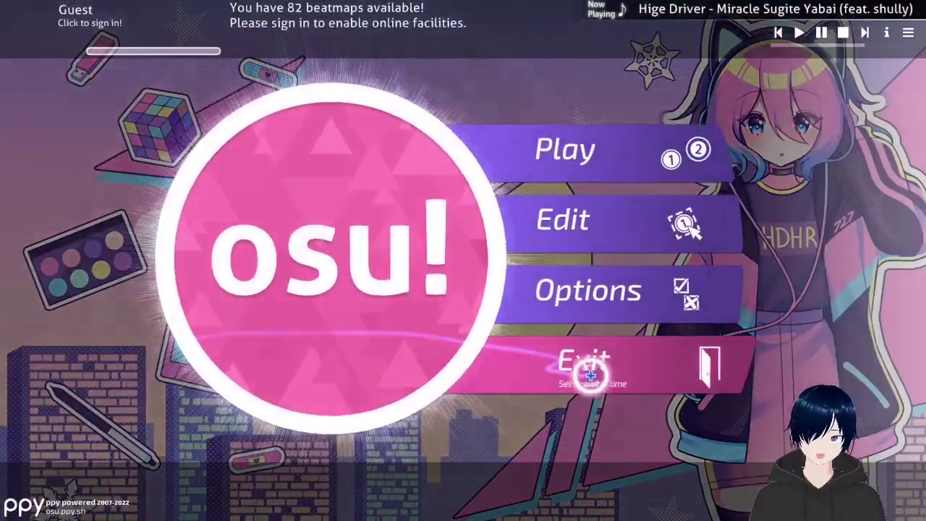
Step: Exit osu! and bring the terminal with the completed lutris reinstall to the front
{"action": "left_click", "coordinate": [586, 368]}
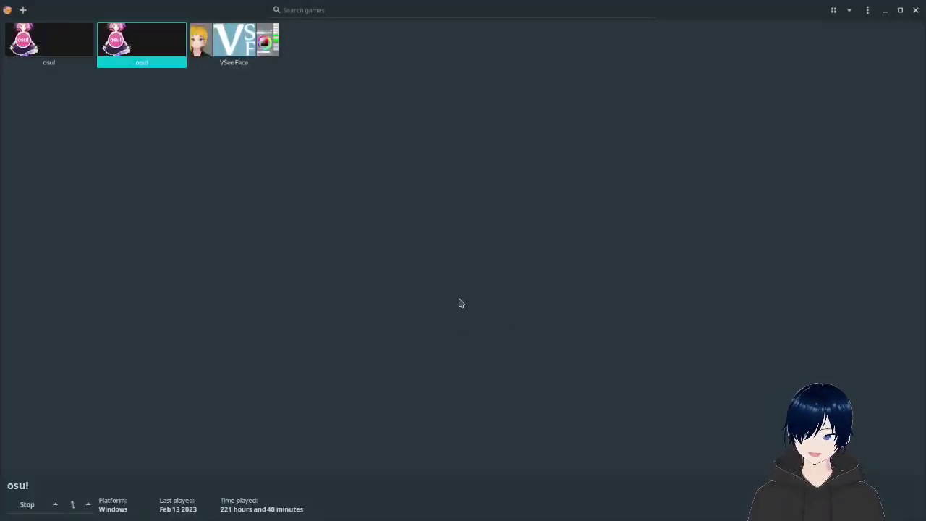
{"action": "key", "text": "alt+Tab"}
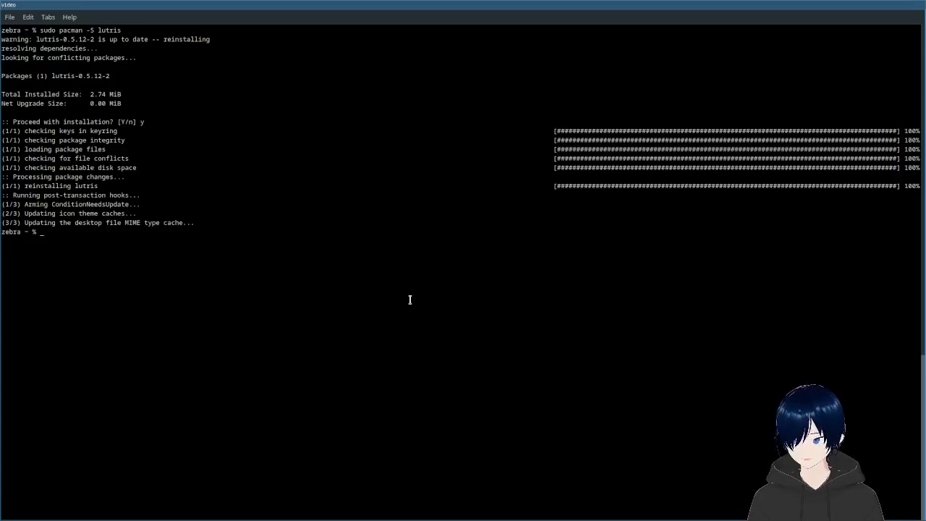
Step: Switch from the finished terminal output to the browser tab showing osu.ppy.sh/home/download
{"action": "key", "text": "alt+Tab"}
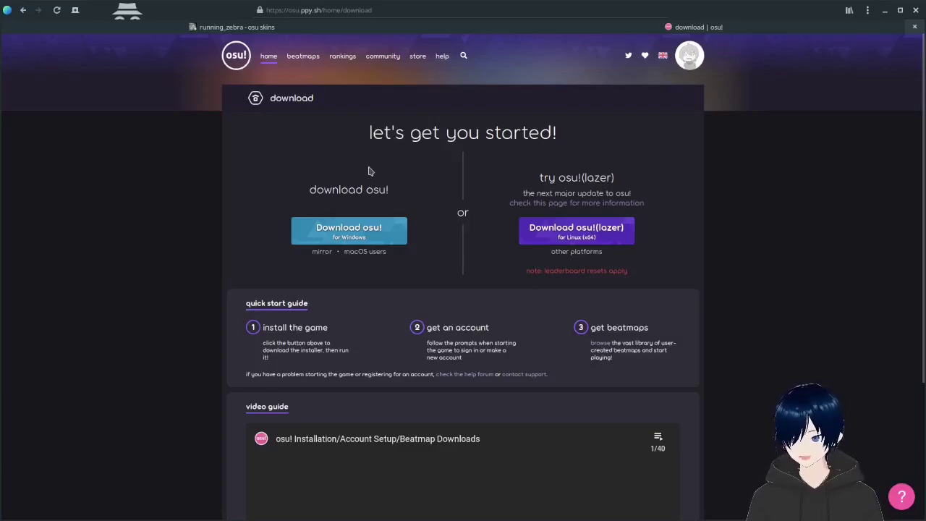
Step: Start the osu!(lazer) for Linux download, then cancel osu.AppImage in the downloads panel
{"action": "mouse_move", "coordinate": [264, 61]}
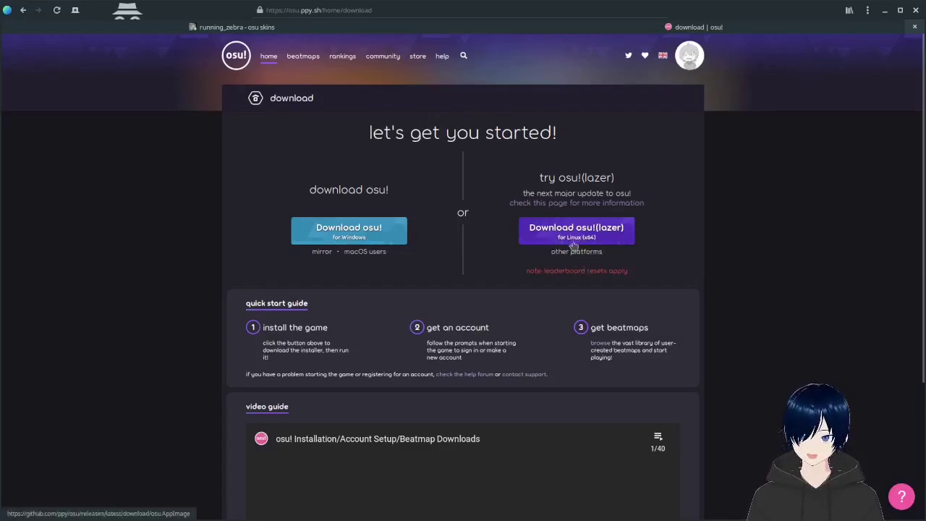
{"action": "left_click", "coordinate": [572, 236]}
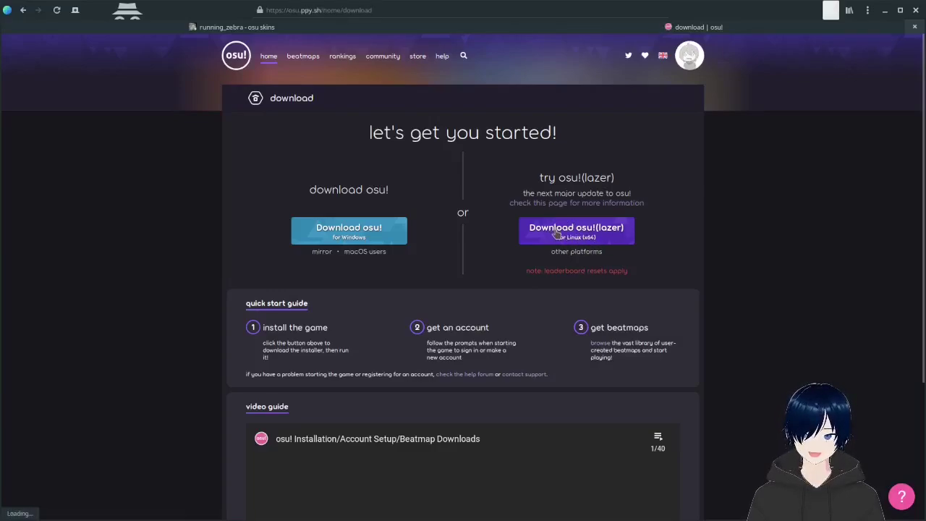
{"action": "left_click", "coordinate": [832, 11]}
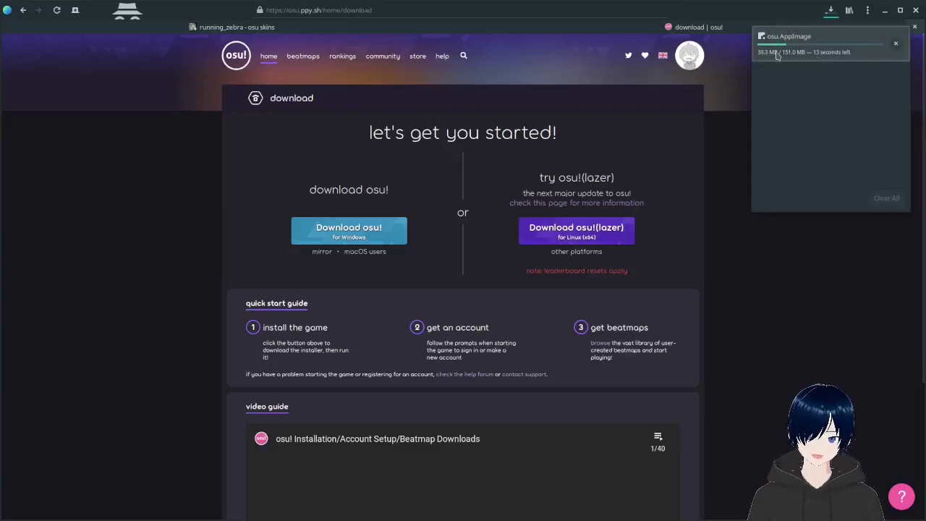
{"action": "left_click", "coordinate": [897, 46]}
Step: Open and dismiss the empty bookmarks library, then return to the terminal
{"action": "left_click", "coordinate": [850, 10]}
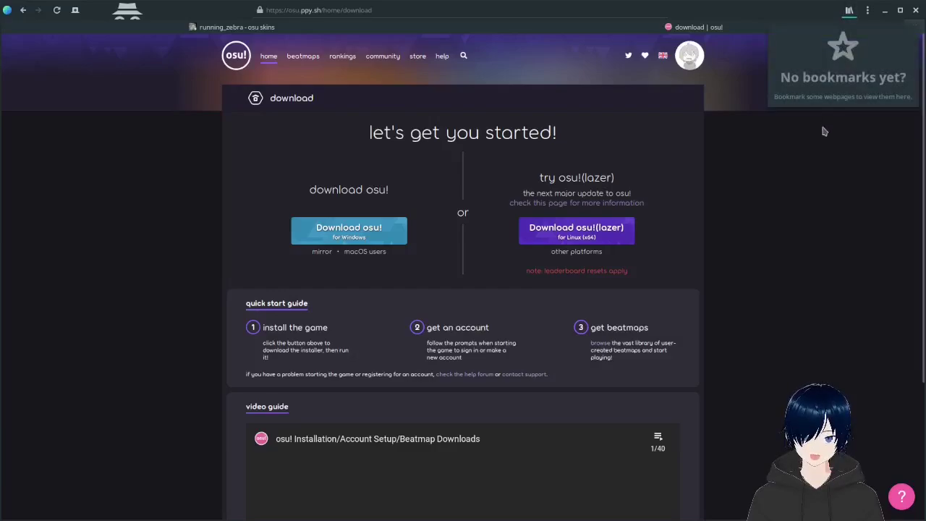
{"action": "left_click", "coordinate": [826, 196]}
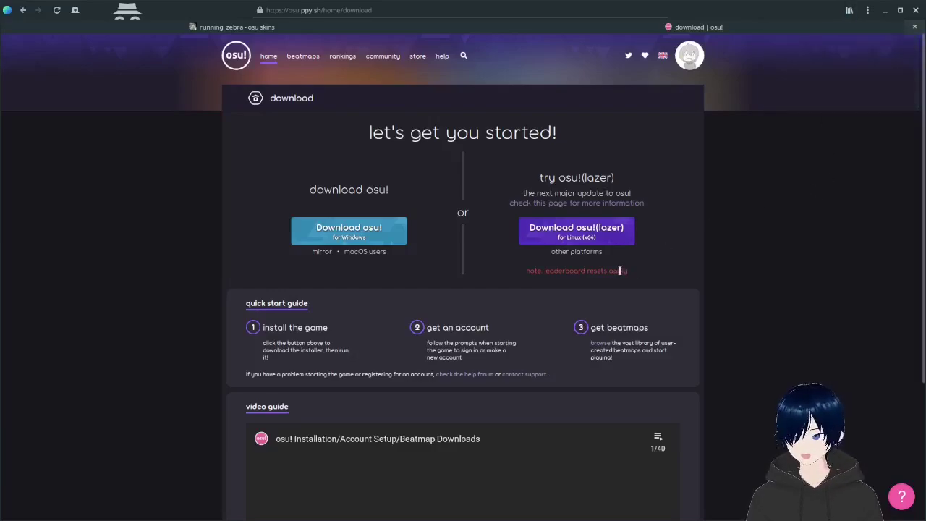
{"action": "key", "text": "alt+Tab"}
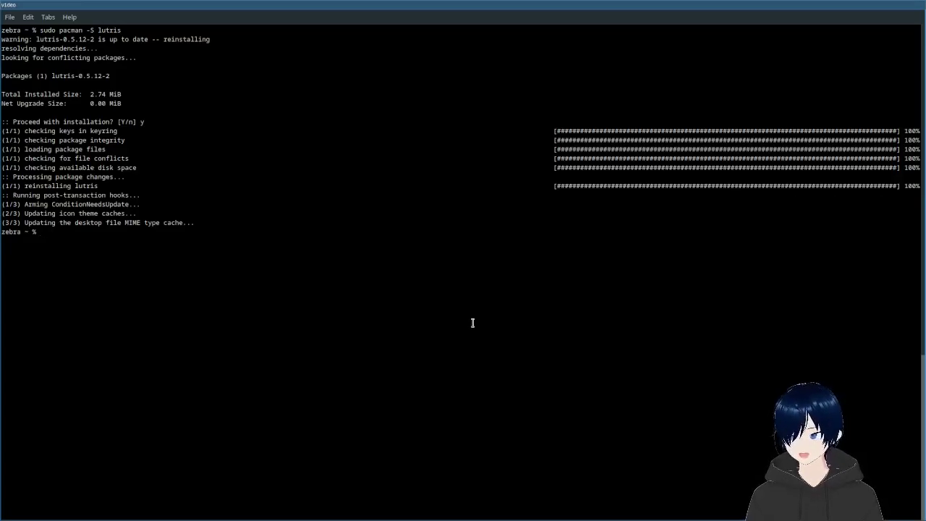
Step: Browse to Games/osulazer and confirm osu.AppImage is allowed to run as a program
{"action": "key", "text": "super+e"}
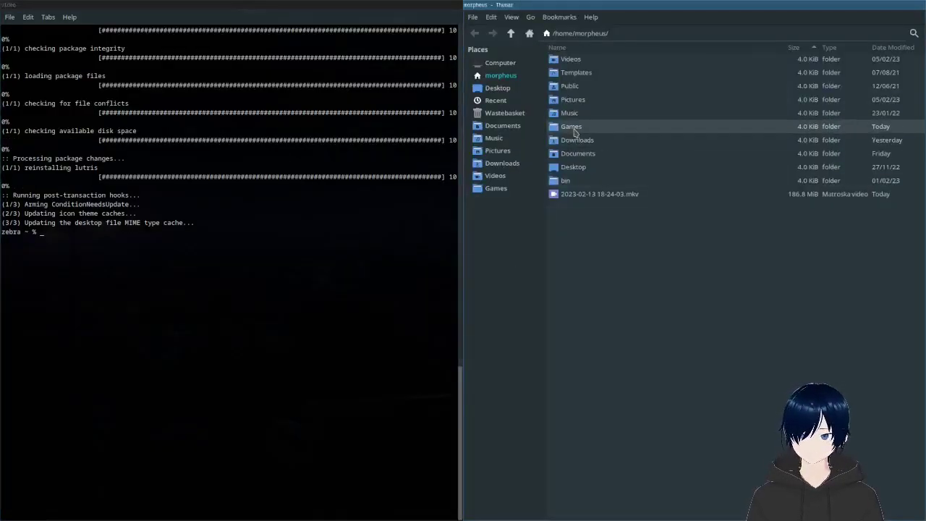
{"action": "double_click", "coordinate": [574, 129]}
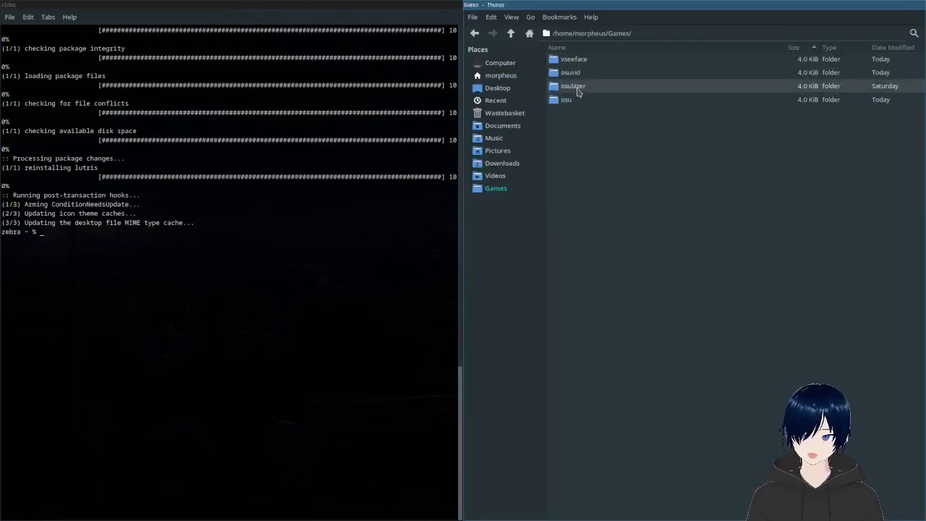
{"action": "double_click", "coordinate": [578, 88]}
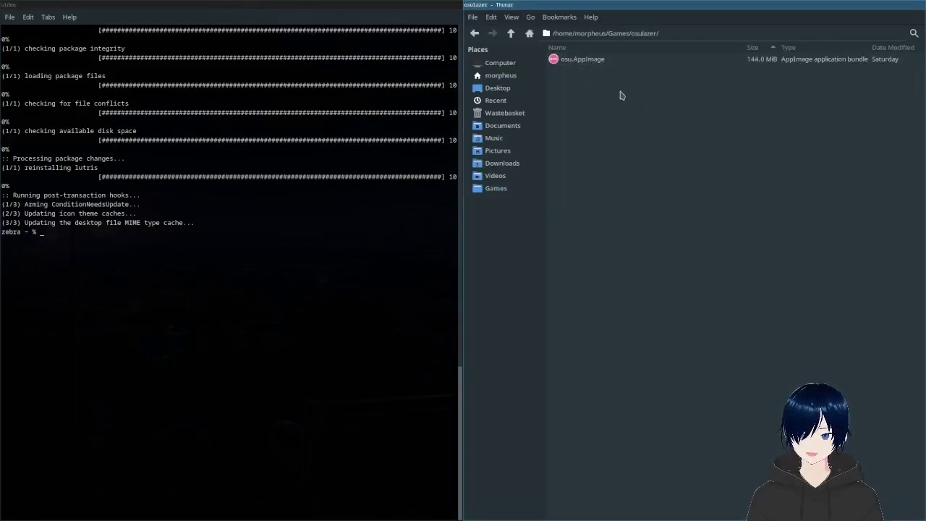
{"action": "left_click", "coordinate": [586, 64]}
{"action": "right_click", "coordinate": [586, 63]}
{"action": "left_click", "coordinate": [629, 198]}
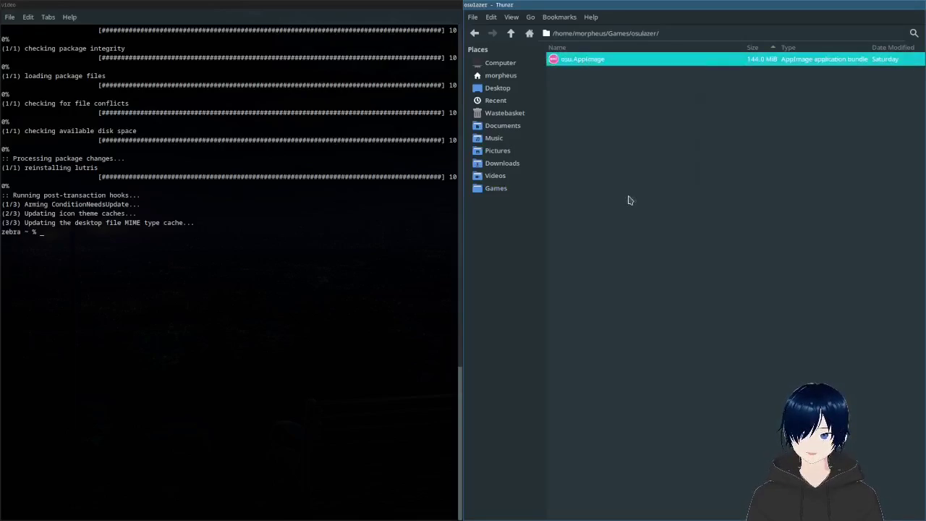
{"action": "left_click", "coordinate": [696, 172]}
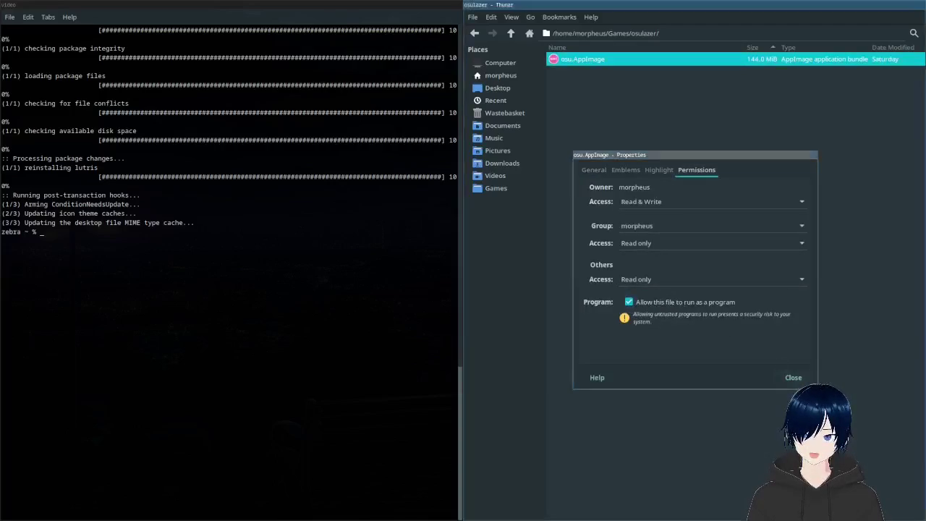
{"action": "key", "text": "Escape"}
{"action": "left_click", "coordinate": [222, 226]}
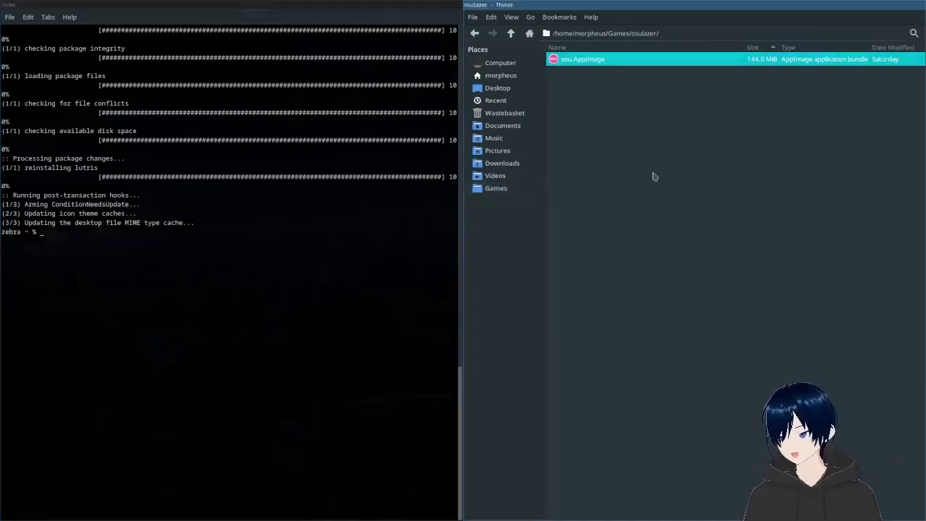
Step: Close the Thunar window with Ctrl+W so the terminal fills the screen
{"action": "key", "text": "ctrl+w"}
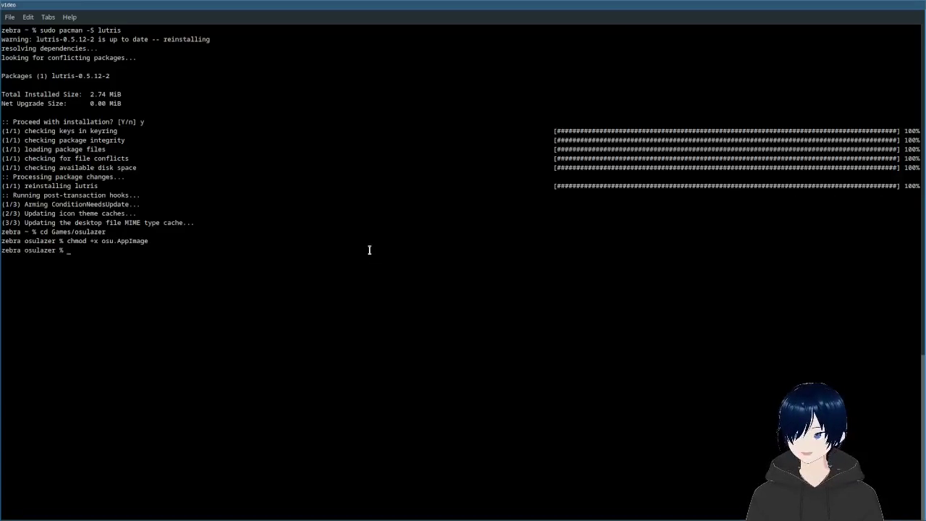
Step: Run osu.AppImage from Games/osulazer in Thunar, then close Thunar
{"action": "key", "text": "super+e"}
{"action": "double_click", "coordinate": [567, 127]}
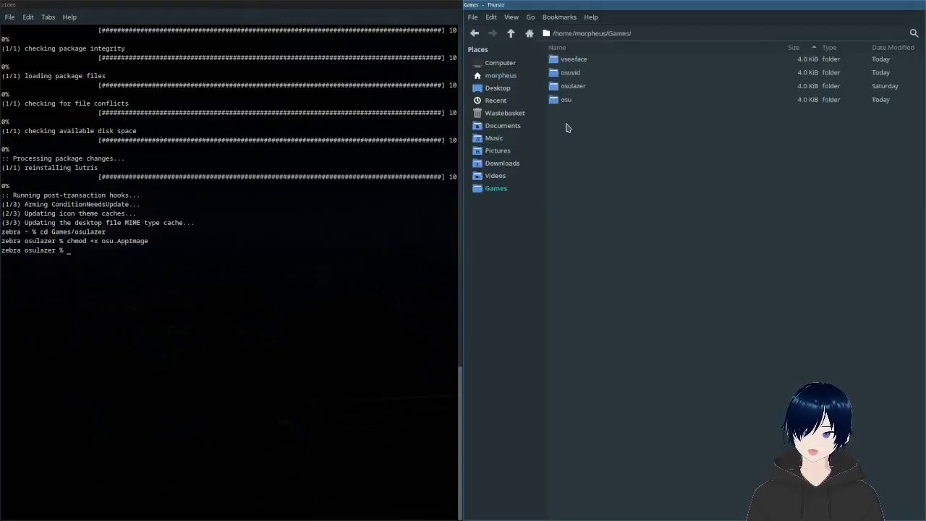
{"action": "double_click", "coordinate": [589, 86]}
{"action": "left_click", "coordinate": [593, 59]}
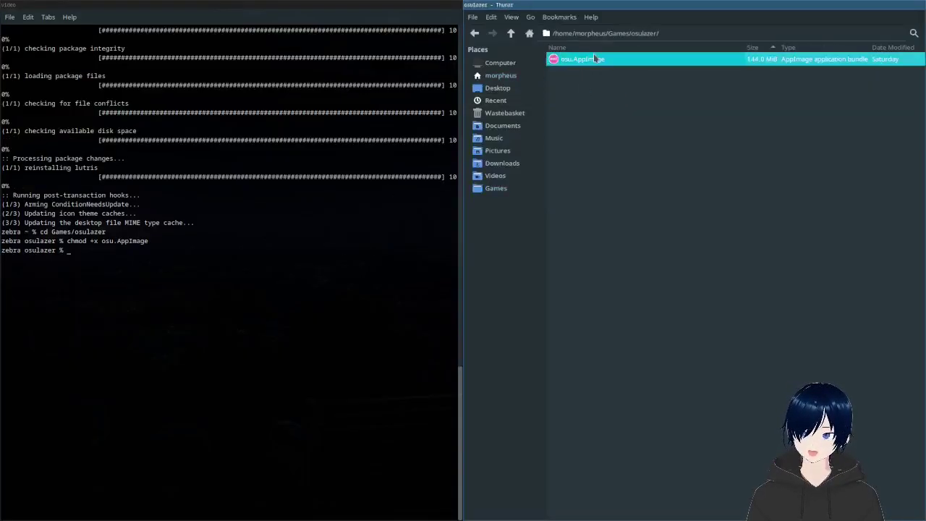
{"action": "right_click", "coordinate": [602, 59]}
{"action": "left_click", "coordinate": [643, 73]}
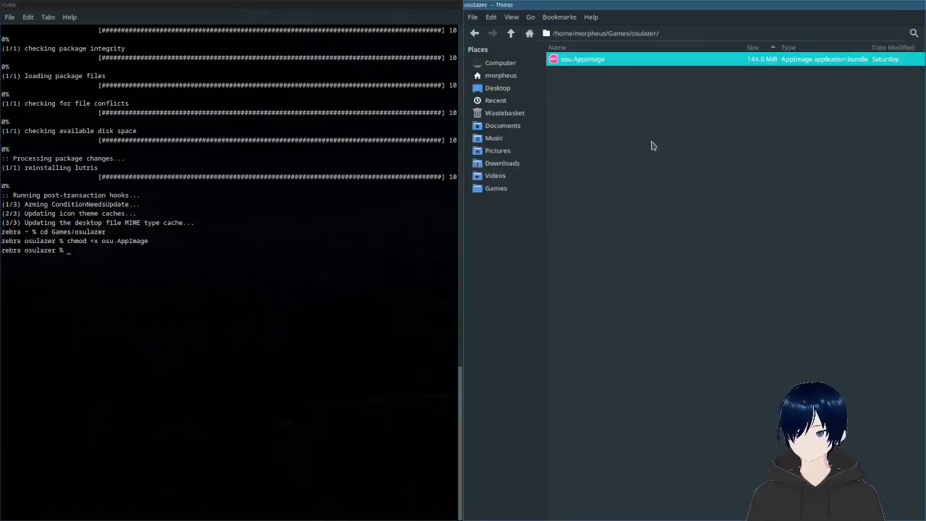
{"action": "key", "text": "ctrl+w"}
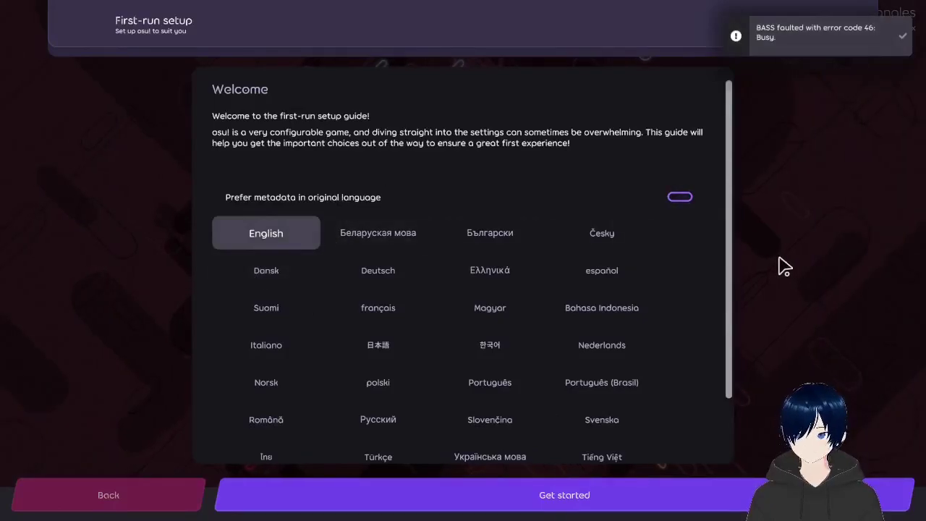
Step: Search settings for 'sound', choose PipeWire Sound Server as output device, and lower master volume
{"action": "left_click", "coordinate": [846, 206]}
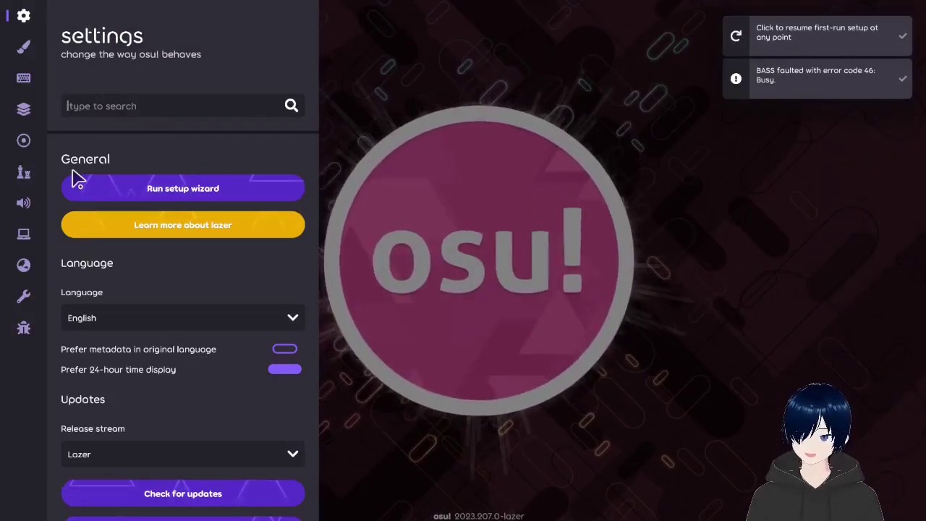
{"action": "type", "text": "sound"}
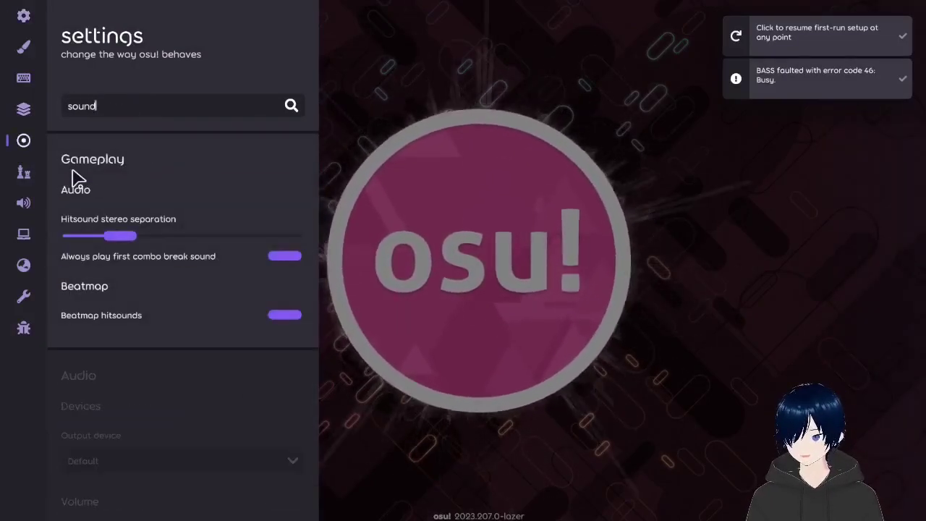
{"action": "scroll", "coordinate": [145, 311], "scroll_direction": "down", "scroll_amount": 5}
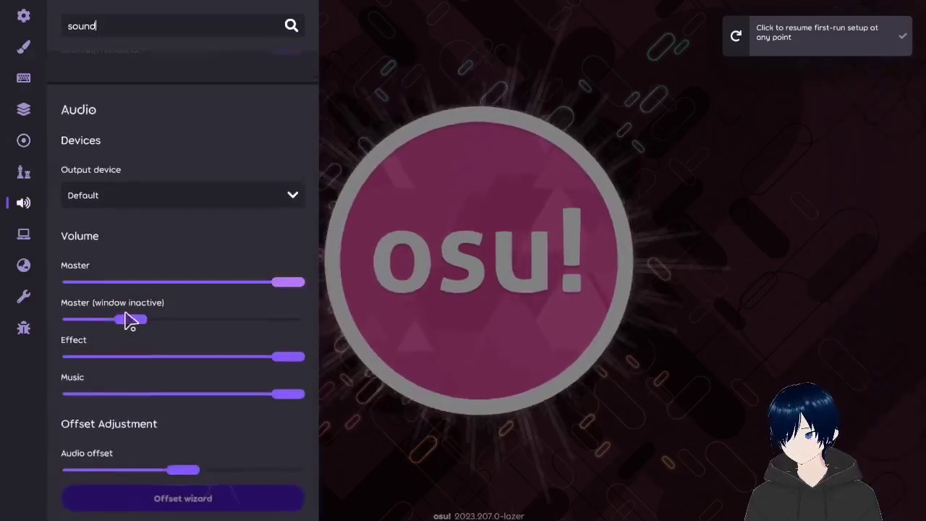
{"action": "left_click", "coordinate": [123, 201]}
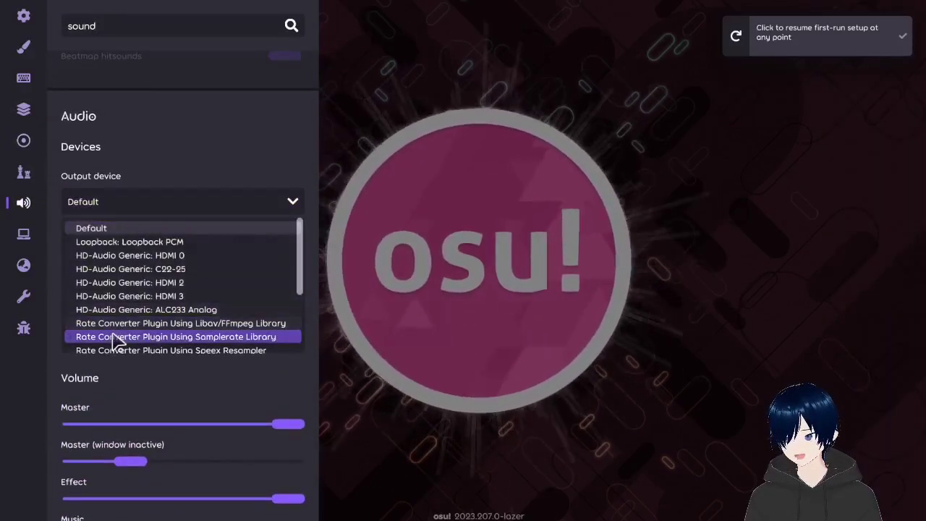
{"action": "scroll", "coordinate": [130, 249], "scroll_direction": "down", "scroll_amount": 2}
{"action": "left_click", "coordinate": [151, 290]}
{"action": "scroll", "coordinate": [532, 354], "scroll_direction": "down", "scroll_amount": 5}
{"action": "scroll", "coordinate": [530, 356], "scroll_direction": "down", "scroll_amount": 8}
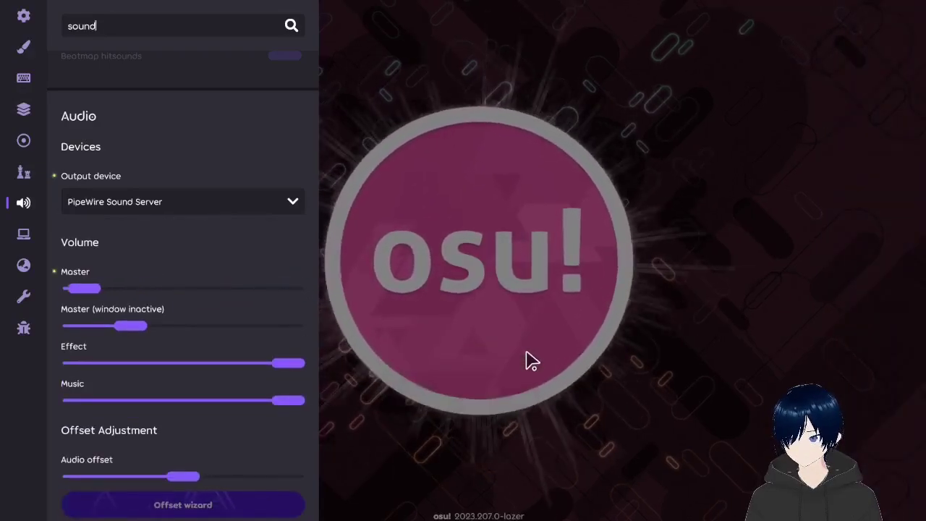
{"action": "scroll", "coordinate": [528, 358], "scroll_direction": "up", "scroll_amount": 2}
{"action": "scroll", "coordinate": [188, 282], "scroll_direction": "up", "scroll_amount": 5}
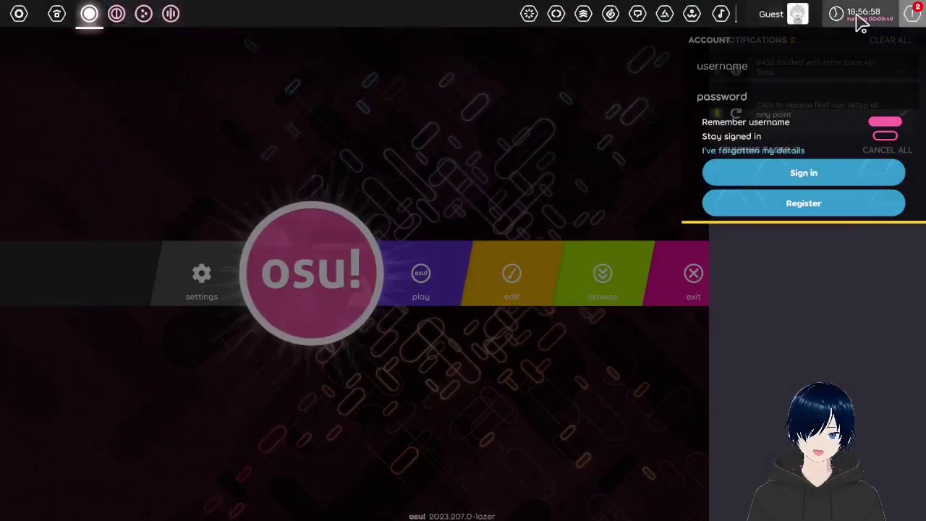
Step: Resume first-run setup from notifications and raise UI scaling to the maximum 1.60x
{"action": "left_click", "coordinate": [865, 15]}
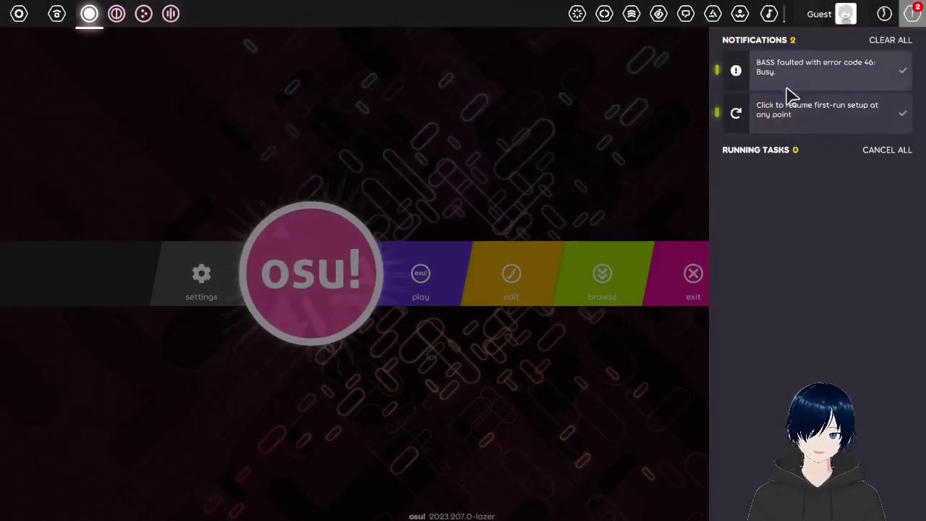
{"action": "left_click", "coordinate": [817, 116]}
{"action": "scroll", "coordinate": [376, 358], "scroll_direction": "down", "scroll_amount": 2}
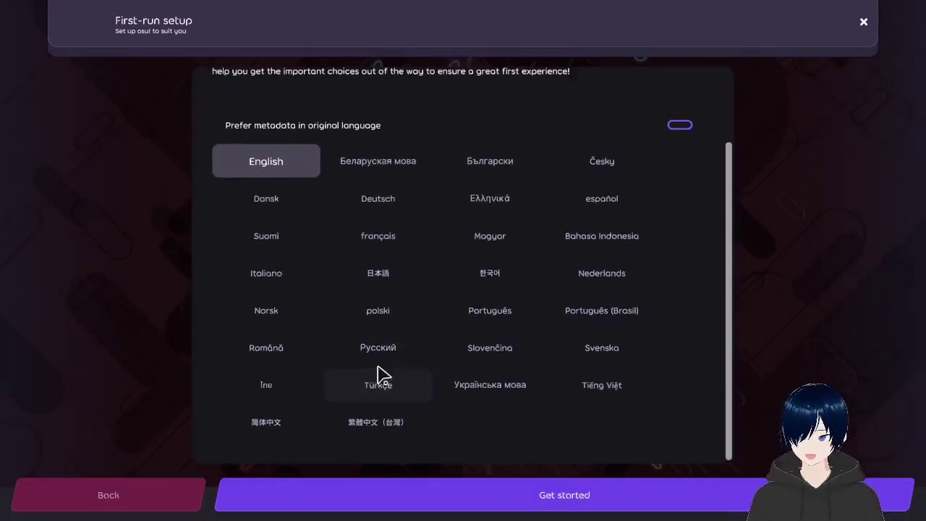
{"action": "scroll", "coordinate": [330, 335], "scroll_direction": "up", "scroll_amount": 2}
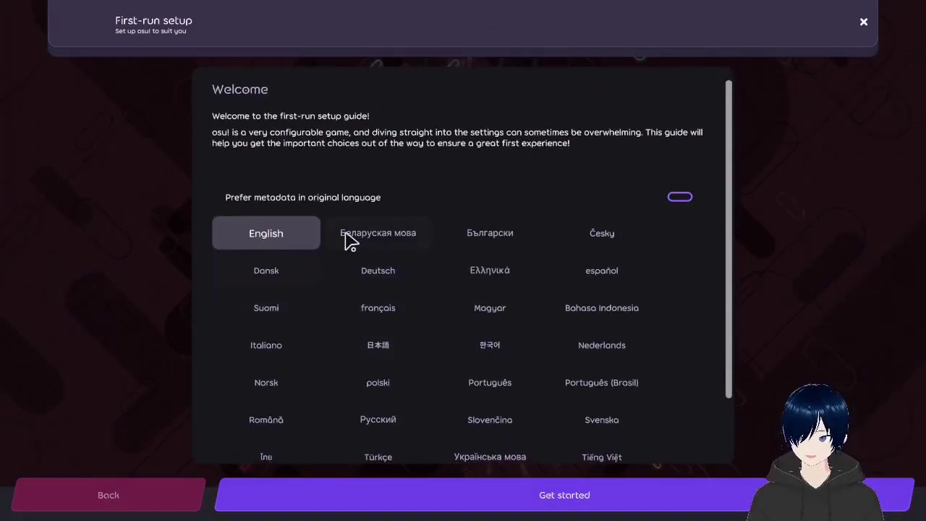
{"action": "left_click", "coordinate": [467, 498]}
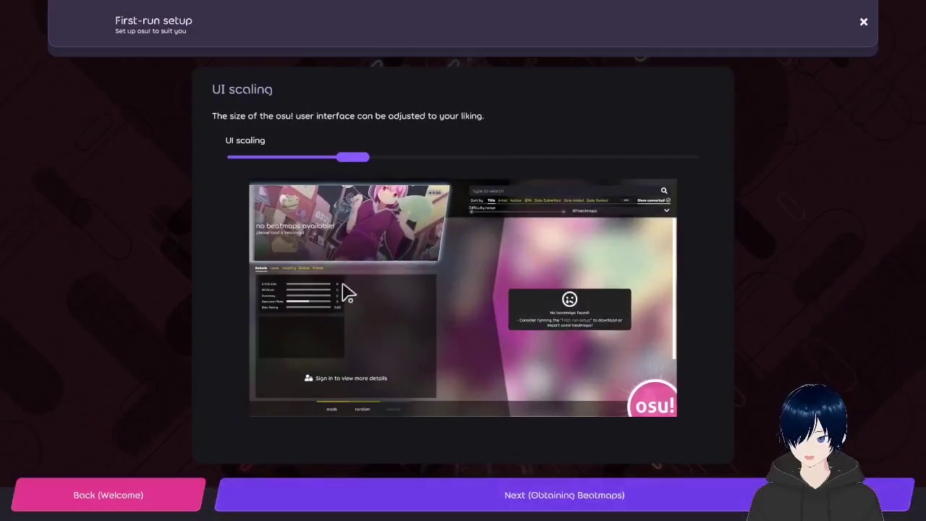
{"action": "left_click_drag", "start_coordinate": [365, 160], "coordinate": [802, 243]}
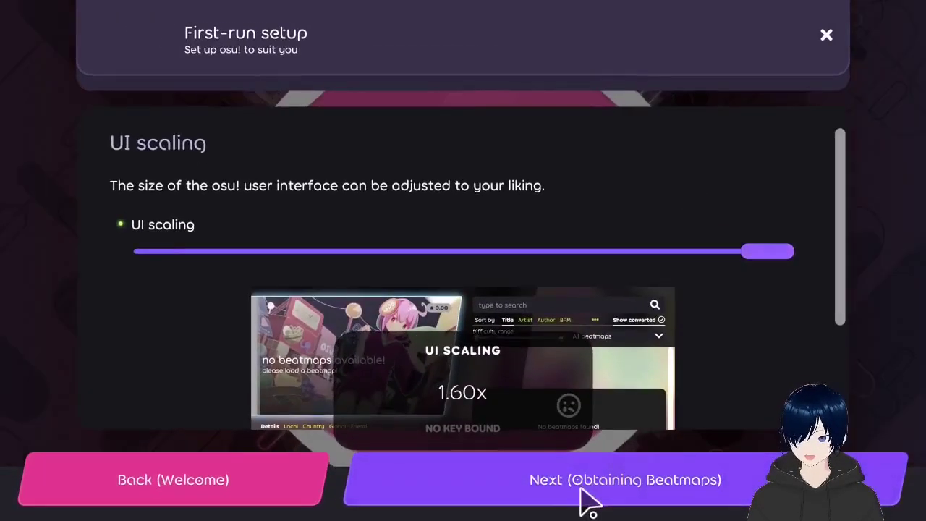
Step: Download the osu! tutorial beatmap on the beatmap-obtaining step
{"action": "left_click", "coordinate": [589, 495]}
{"action": "scroll", "coordinate": [422, 365], "scroll_direction": "down", "scroll_amount": 3}
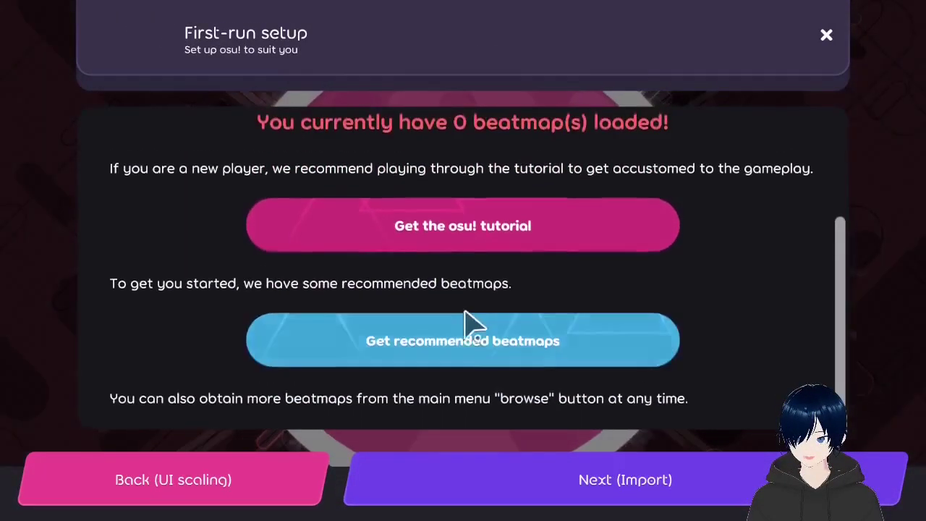
{"action": "left_click", "coordinate": [446, 235]}
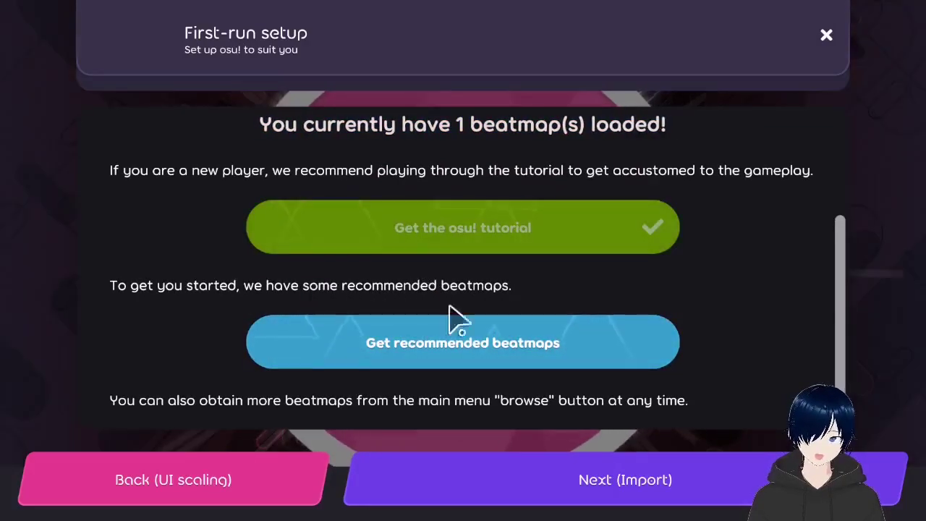
Step: Set the previous osu! install location to Games/osuvid/drive_c/osu
{"action": "left_click", "coordinate": [593, 485]}
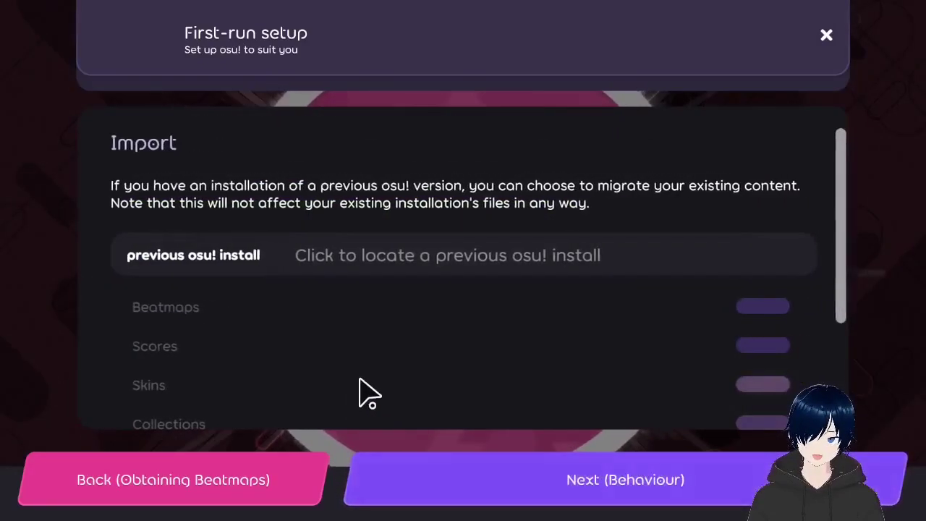
{"action": "scroll", "coordinate": [223, 306], "scroll_direction": "down", "scroll_amount": 3}
{"action": "scroll", "coordinate": [238, 314], "scroll_direction": "up", "scroll_amount": 3}
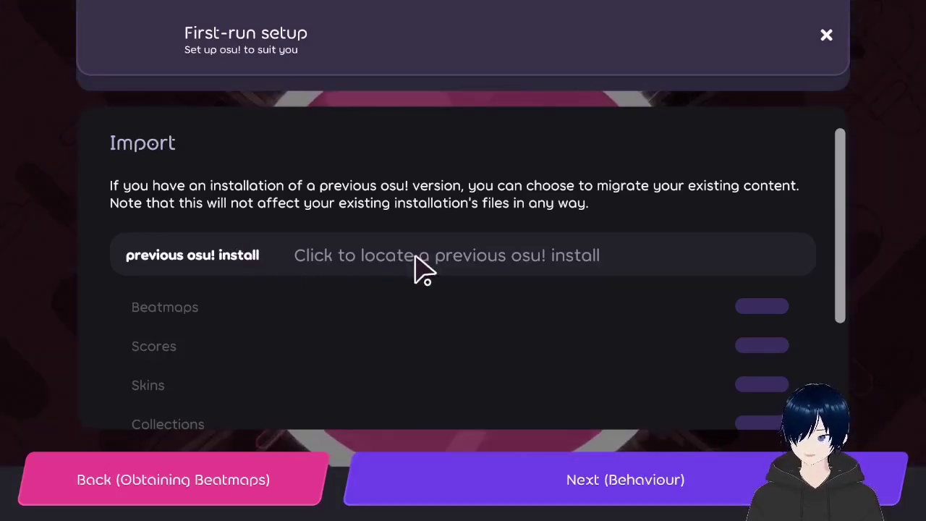
{"action": "left_click", "coordinate": [417, 262]}
{"action": "left_click", "coordinate": [204, 355]}
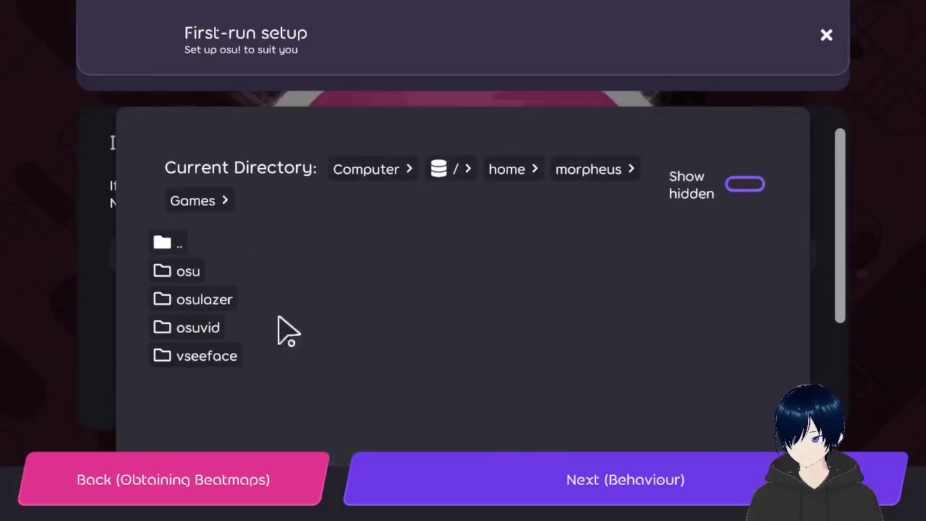
{"action": "left_click", "coordinate": [215, 328]}
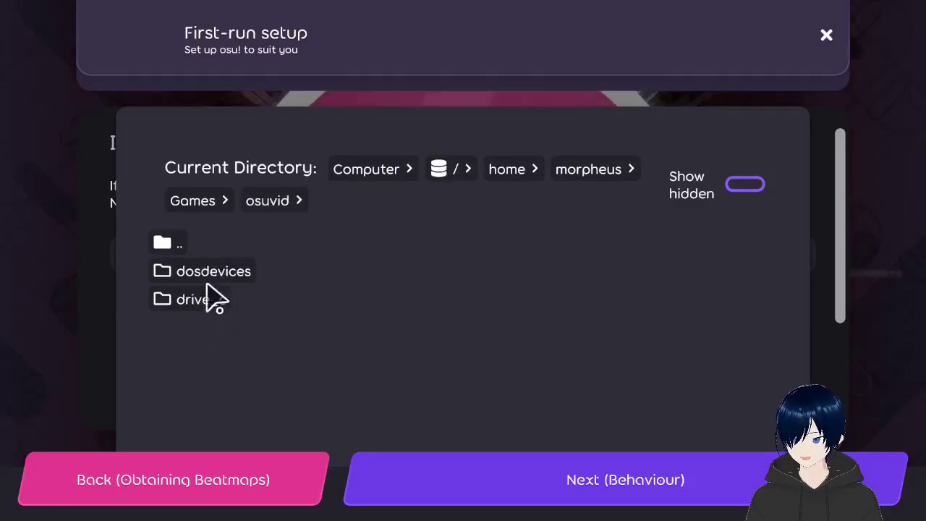
{"action": "left_click", "coordinate": [215, 304]}
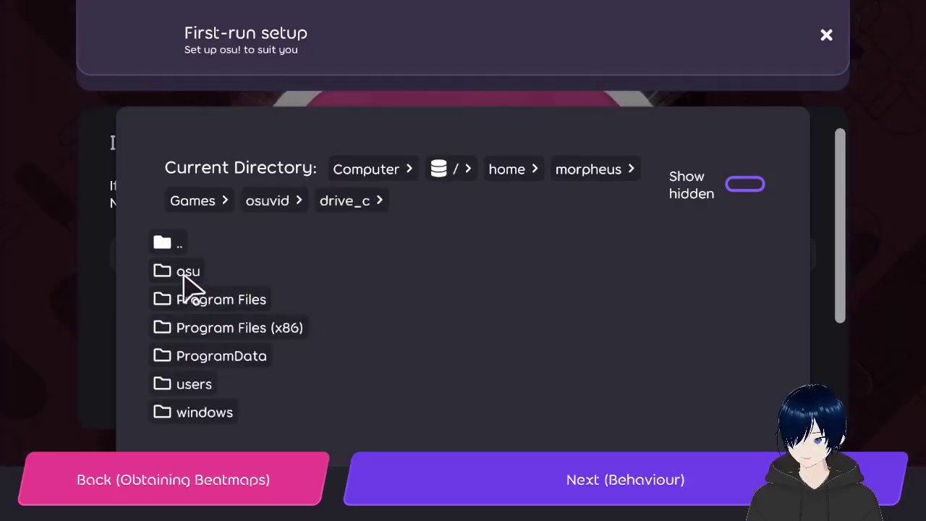
{"action": "left_click", "coordinate": [187, 276]}
Step: Import content from the previous version (17 beatmaps, 1 score), dismissing the no-skins notice
{"action": "scroll", "coordinate": [362, 318], "scroll_direction": "down", "scroll_amount": 3}
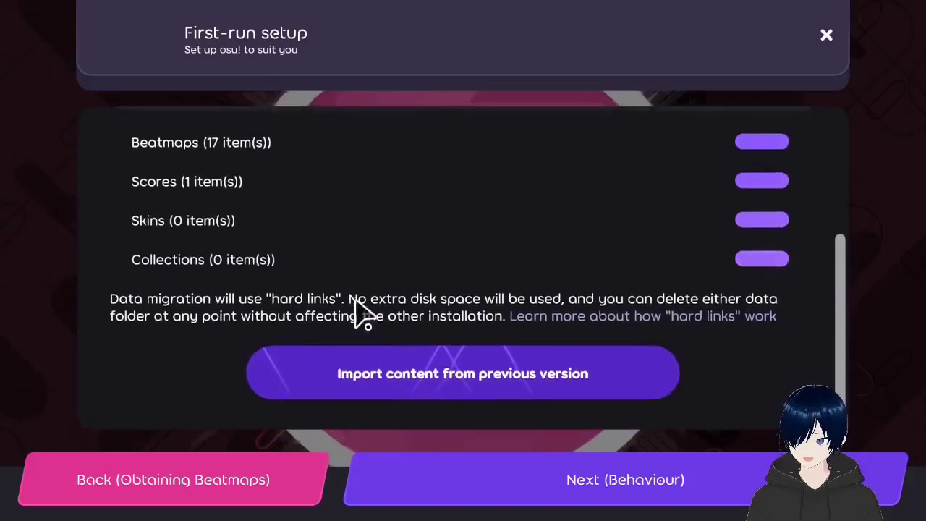
{"action": "scroll", "coordinate": [340, 304], "scroll_direction": "up", "scroll_amount": 4}
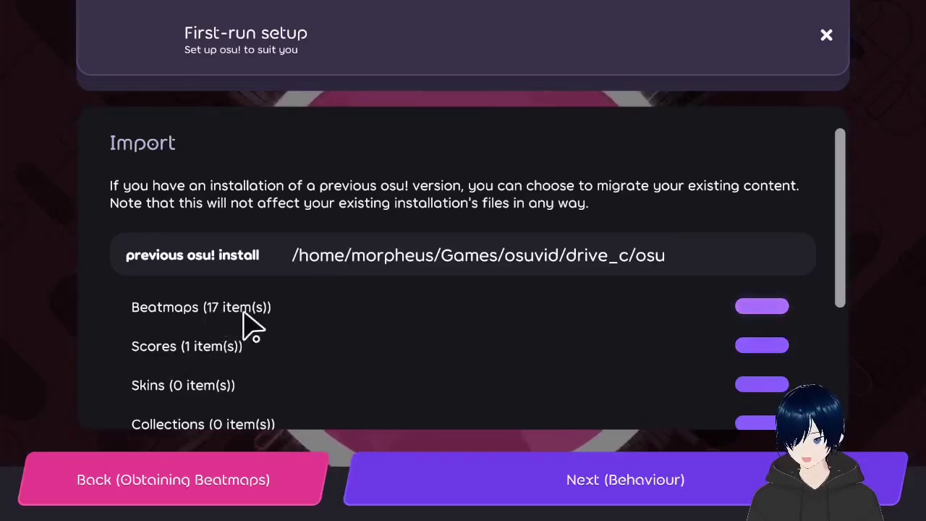
{"action": "scroll", "coordinate": [319, 365], "scroll_direction": "down", "scroll_amount": 5}
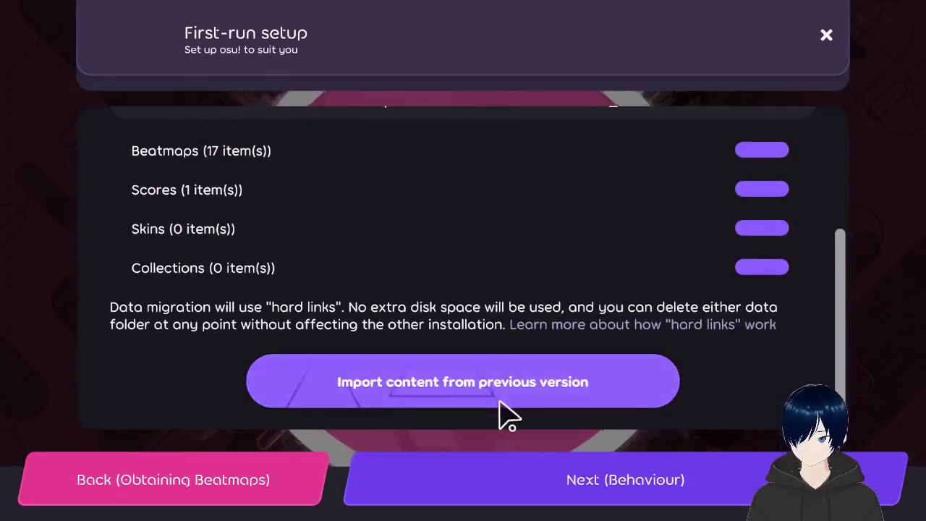
{"action": "left_click", "coordinate": [486, 385]}
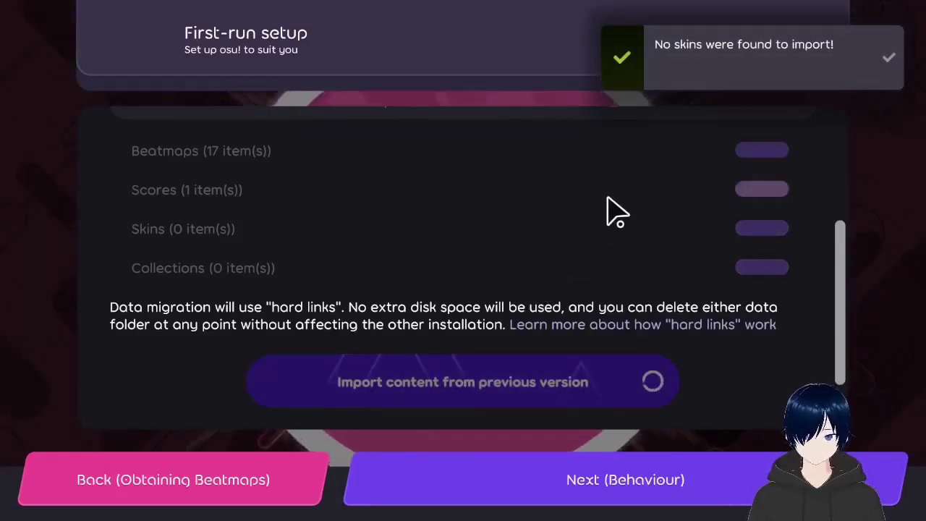
{"action": "left_click", "coordinate": [627, 77]}
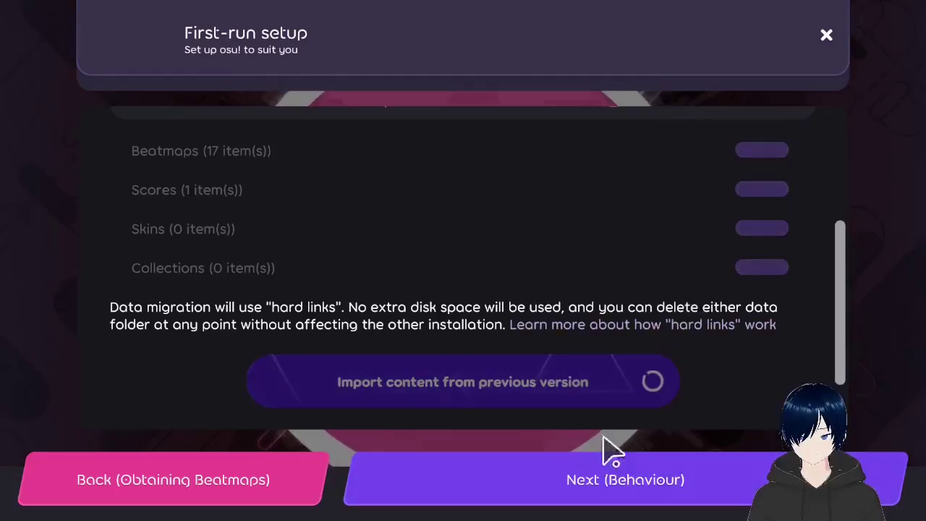
{"action": "scroll", "coordinate": [474, 336], "scroll_direction": "up", "scroll_amount": 2}
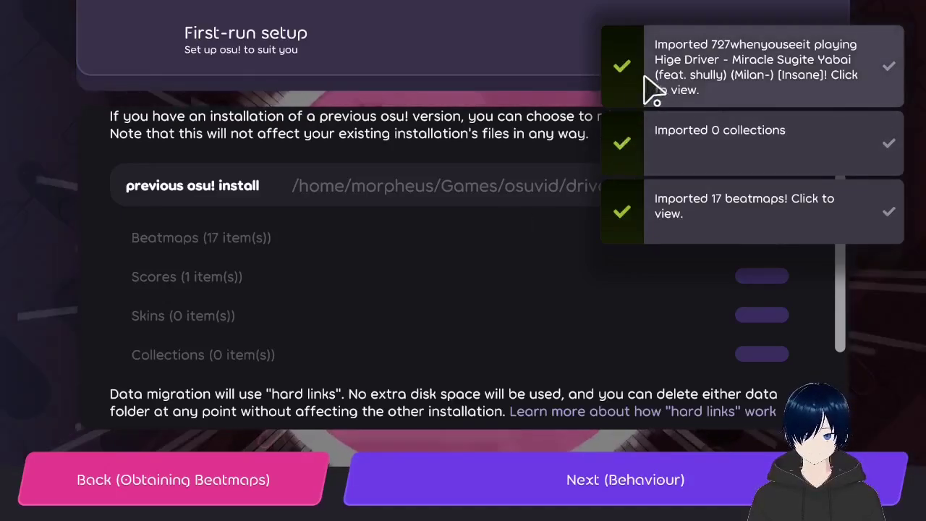
{"action": "scroll", "coordinate": [496, 264], "scroll_direction": "down", "scroll_amount": 3}
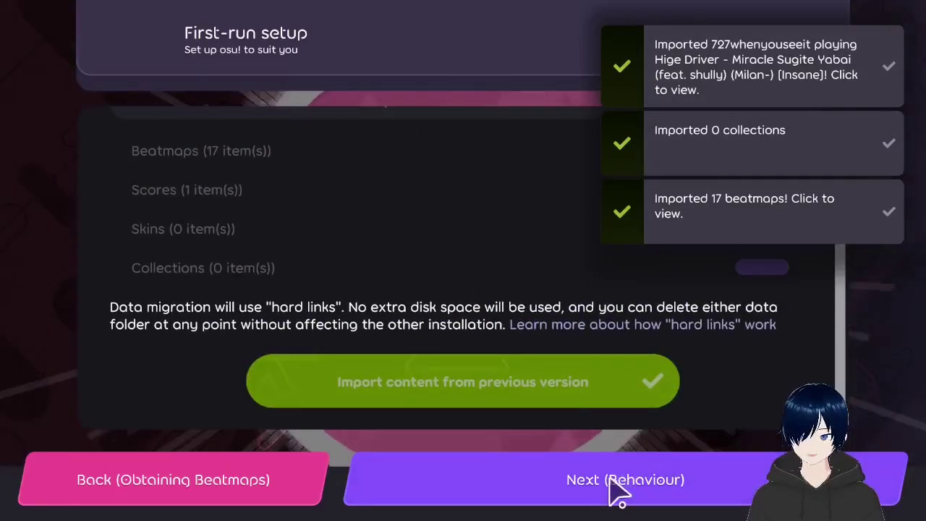
Step: Drop hold-to-confirm time to 0 and switch off background blur in the Behaviour step
{"action": "left_click", "coordinate": [618, 483]}
{"action": "scroll", "coordinate": [341, 301], "scroll_direction": "down", "scroll_amount": 3}
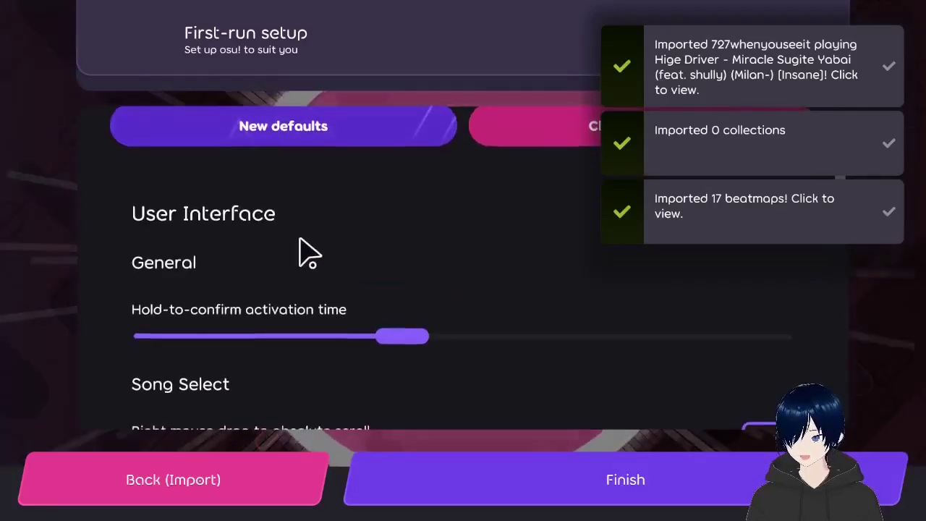
{"action": "scroll", "coordinate": [300, 240], "scroll_direction": "down", "scroll_amount": 3}
{"action": "left_click_drag", "start_coordinate": [405, 249], "coordinate": [141, 243]}
{"action": "scroll", "coordinate": [340, 289], "scroll_direction": "down", "scroll_amount": 5}
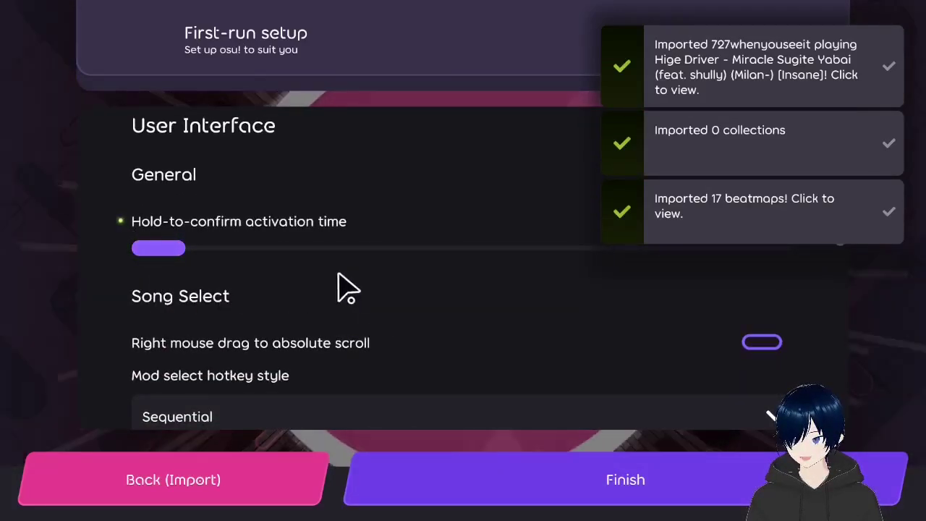
{"action": "scroll", "coordinate": [361, 267], "scroll_direction": "up", "scroll_amount": 3}
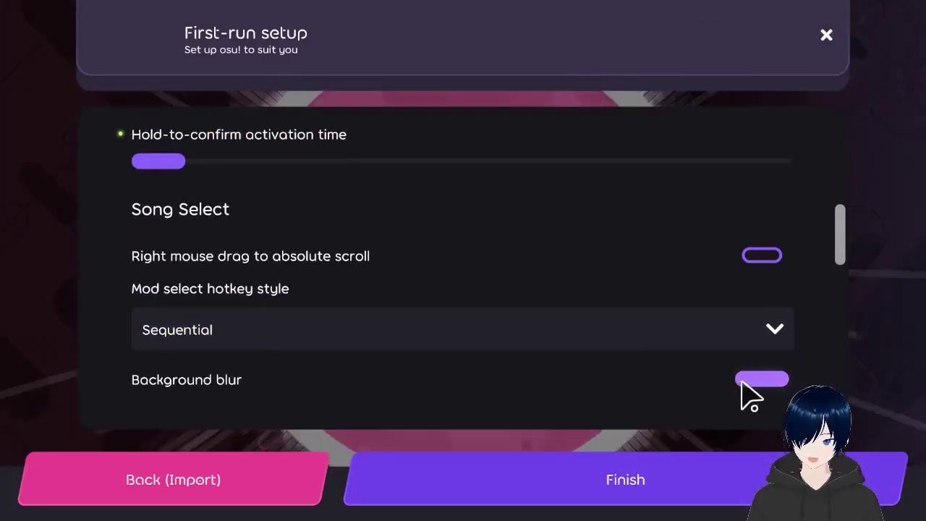
{"action": "left_click", "coordinate": [752, 381]}
{"action": "scroll", "coordinate": [589, 278], "scroll_direction": "down", "scroll_amount": 15}
{"action": "scroll", "coordinate": [448, 311], "scroll_direction": "down", "scroll_amount": 3}
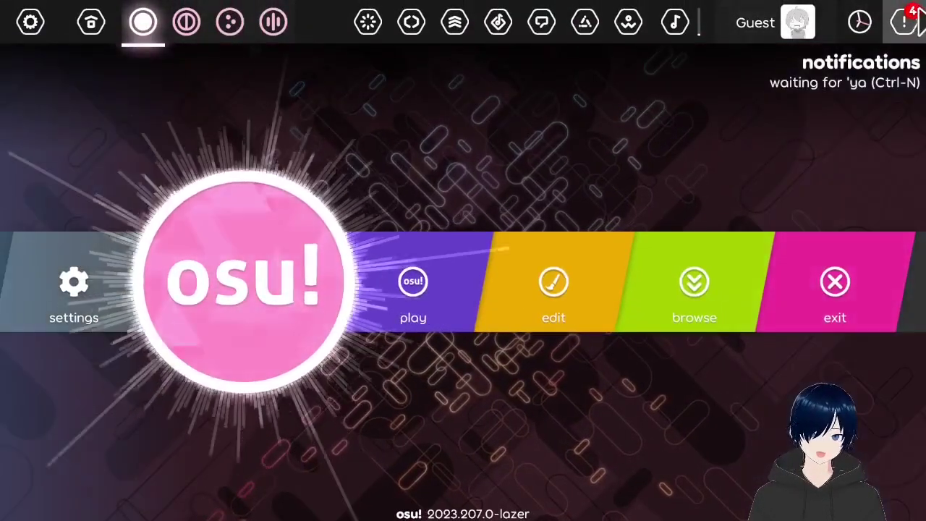
Step: Clear all notifications and enter solo song selection to browse the imported beatmaps
{"action": "left_click", "coordinate": [903, 22]}
{"action": "left_click", "coordinate": [868, 64]}
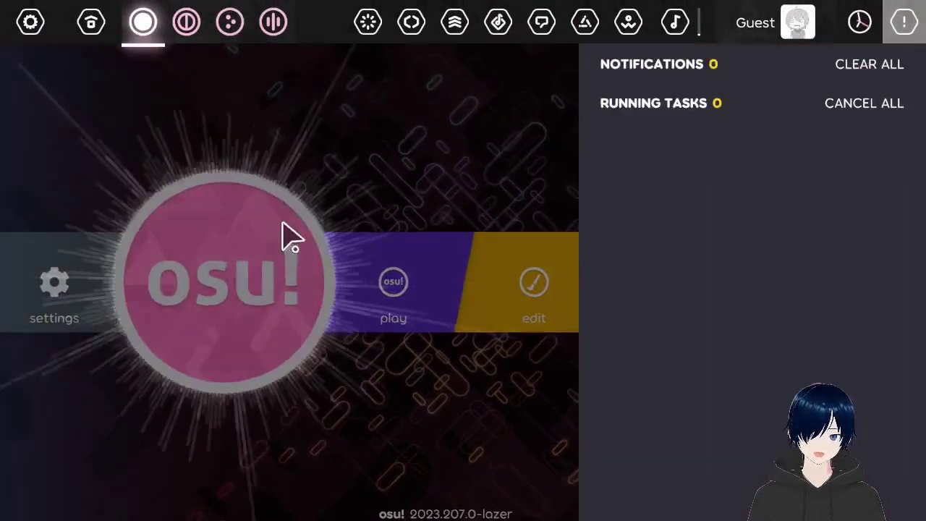
{"action": "left_click", "coordinate": [365, 288]}
{"action": "left_click", "coordinate": [463, 304]}
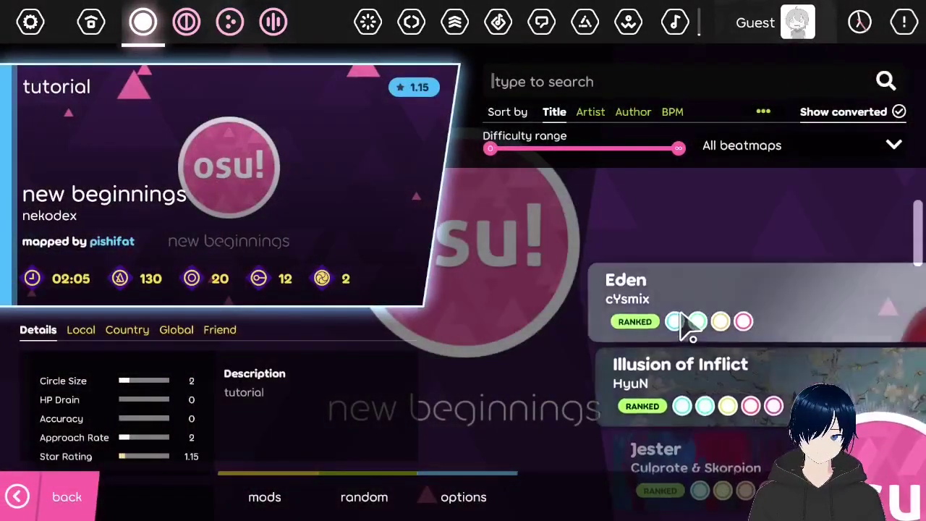
{"action": "scroll", "coordinate": [649, 316], "scroll_direction": "up", "scroll_amount": 2}
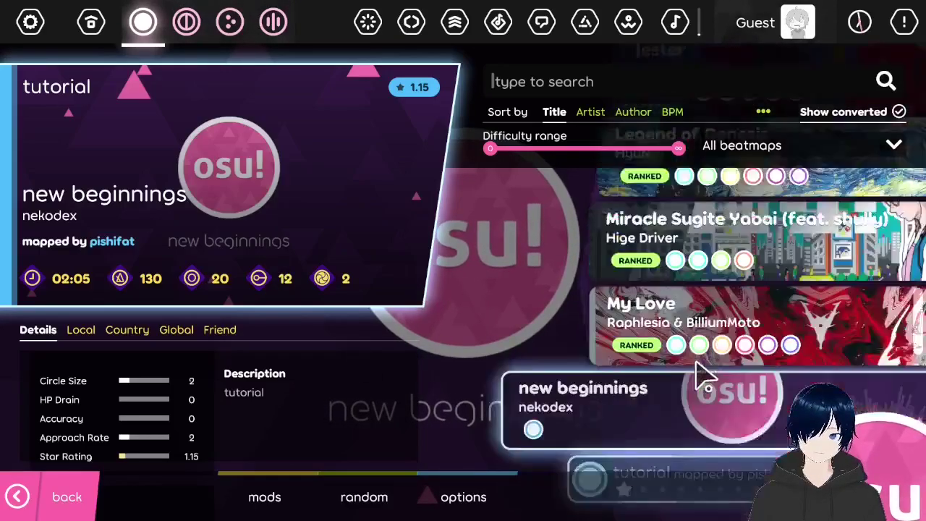
{"action": "scroll", "coordinate": [702, 362], "scroll_direction": "down", "scroll_amount": 1}
{"action": "scroll", "coordinate": [651, 372], "scroll_direction": "down", "scroll_amount": 2}
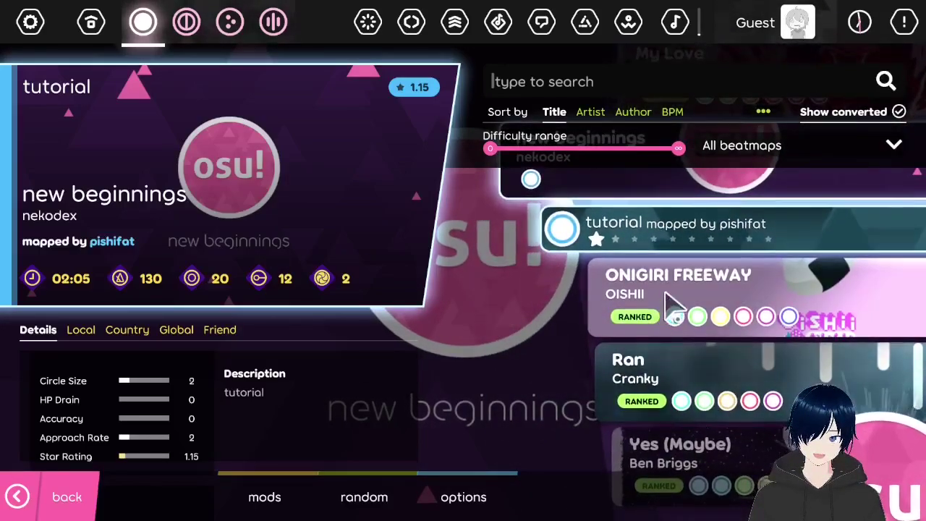
{"action": "scroll", "coordinate": [673, 311], "scroll_direction": "down", "scroll_amount": 3}
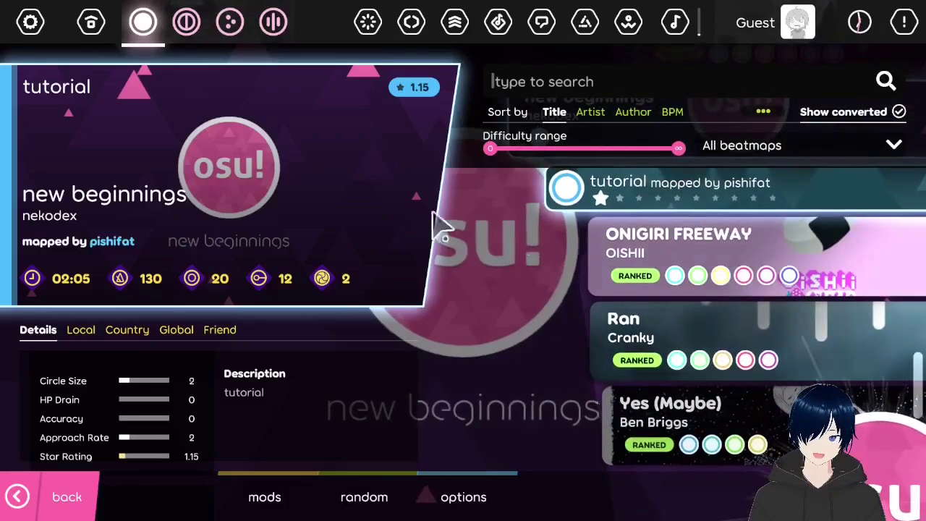
{"action": "scroll", "coordinate": [728, 306], "scroll_direction": "up", "scroll_amount": 4}
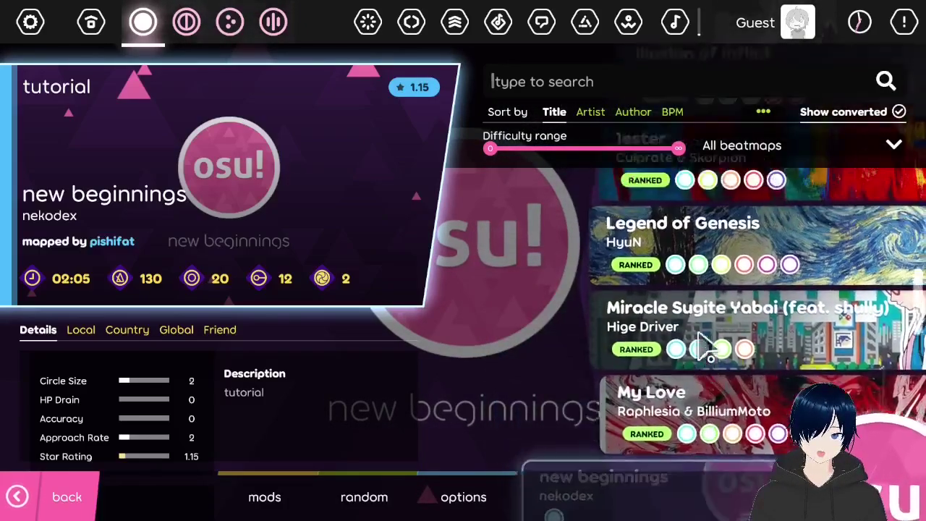
{"action": "scroll", "coordinate": [698, 341], "scroll_direction": "up", "scroll_amount": 2}
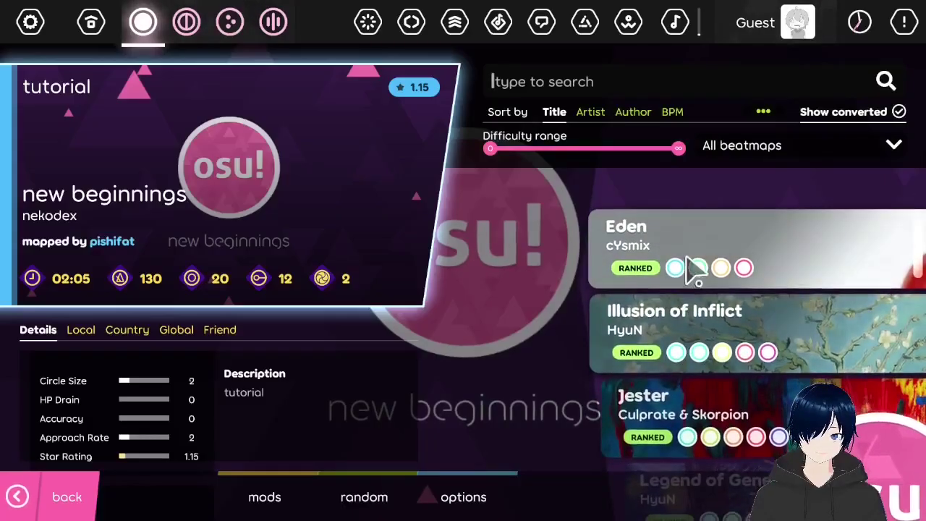
Step: Select Miracle Sugite Yabai [Insane] in osu!catch and show its local scores
{"action": "left_click", "coordinate": [693, 271]}
{"action": "key", "text": "Right"}
{"action": "key", "text": "Right"}
{"action": "key", "text": "Right"}
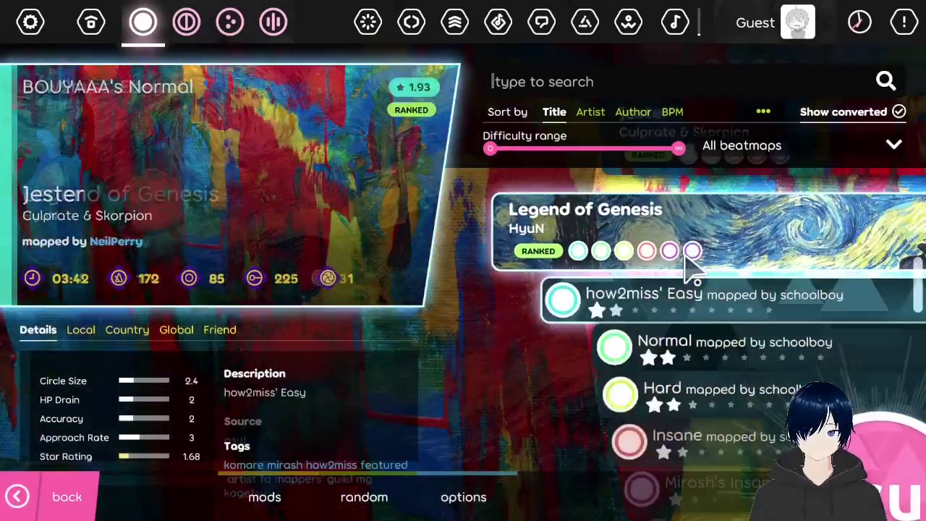
{"action": "key", "text": "Right"}
{"action": "key", "text": "Right"}
{"action": "key", "text": "Left"}
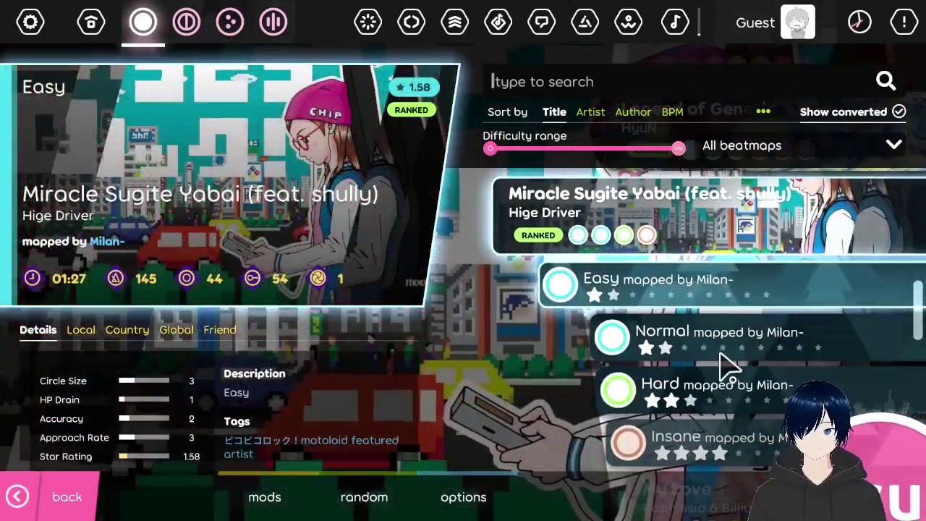
{"action": "scroll", "coordinate": [727, 365], "scroll_direction": "down", "scroll_amount": 3}
{"action": "left_click", "coordinate": [606, 278]}
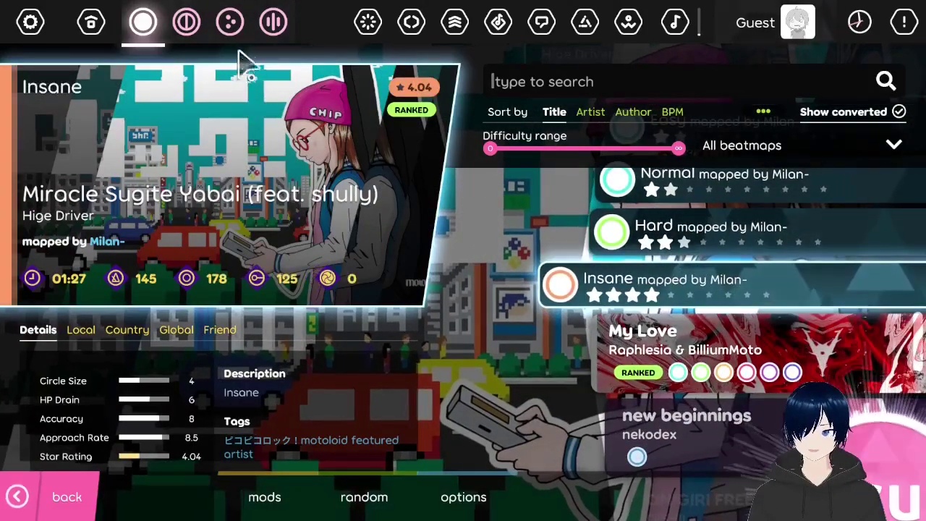
{"action": "left_click", "coordinate": [229, 23]}
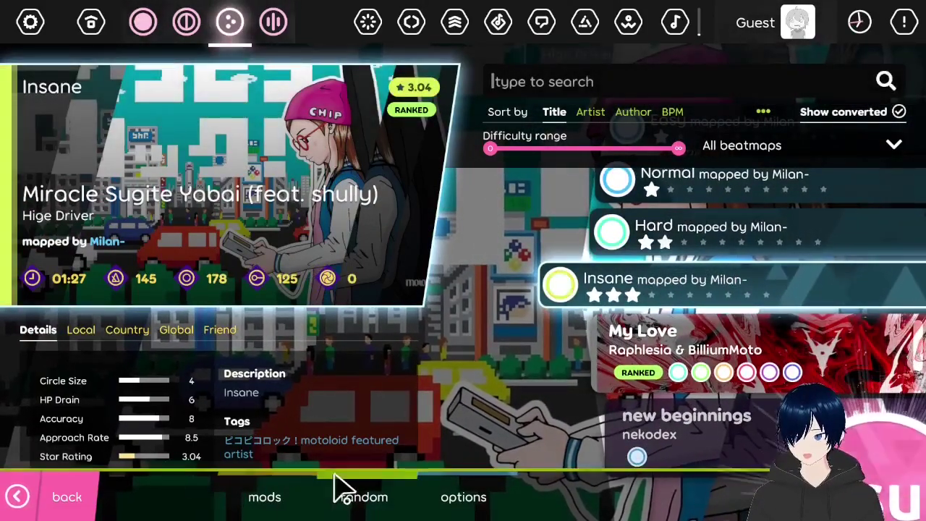
{"action": "left_click", "coordinate": [91, 331]}
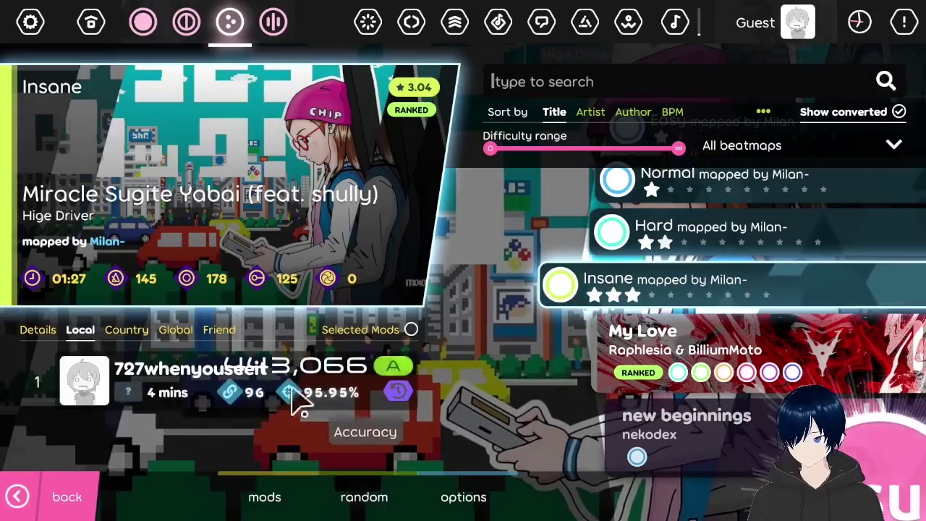
Step: Play the Insane score's replay, skip its intro, and bring up the skin editor over it
{"action": "left_click", "coordinate": [304, 400]}
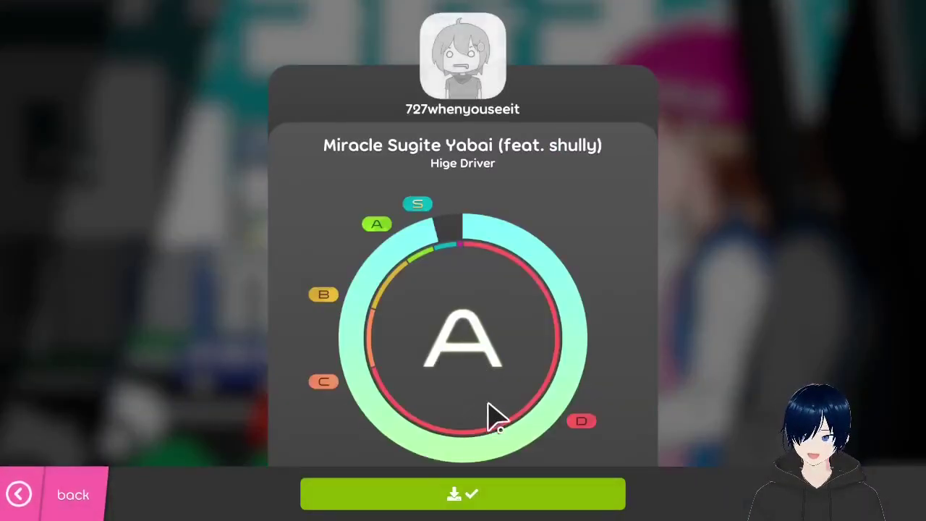
{"action": "left_click", "coordinate": [492, 499]}
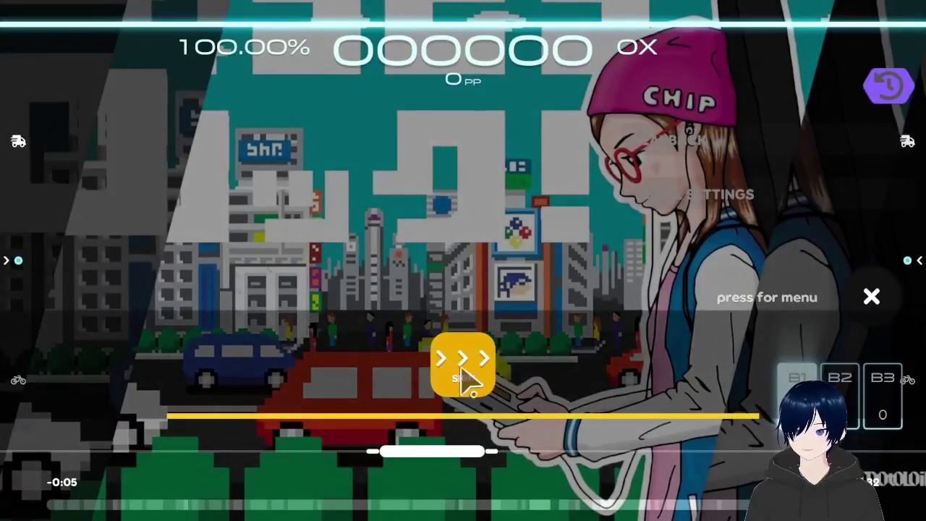
{"action": "left_click", "coordinate": [462, 373]}
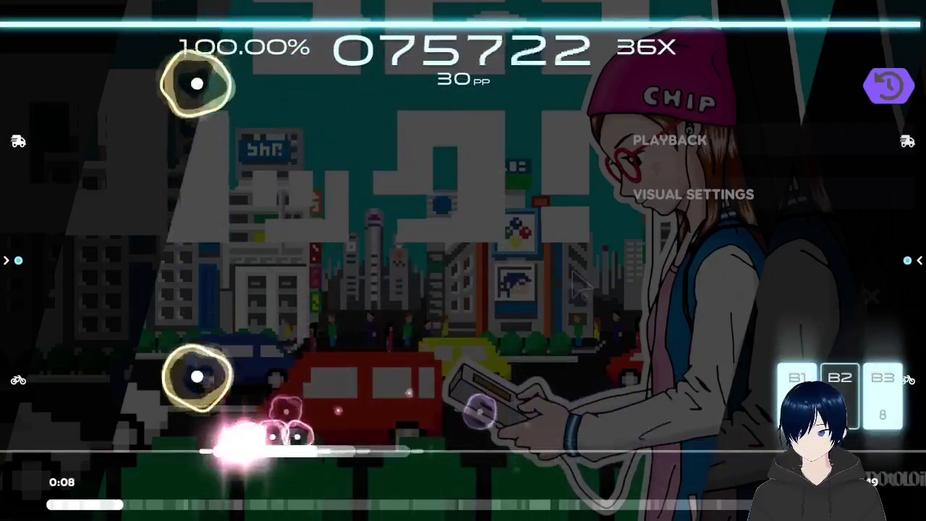
{"action": "key", "text": "ctrl+shift+s"}
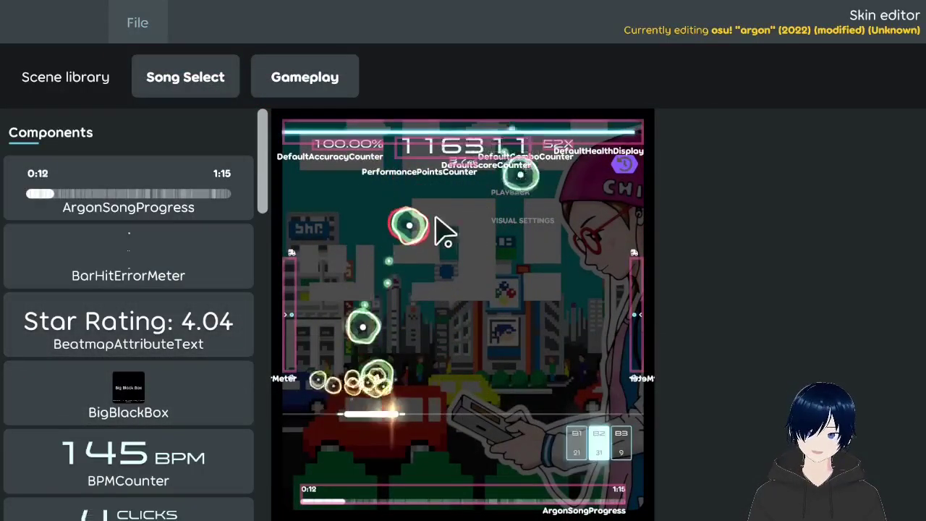
Step: Browse the skin editor's Components list up and down, then close the skin editor
{"action": "scroll", "coordinate": [126, 318], "scroll_direction": "down", "scroll_amount": 8}
{"action": "scroll", "coordinate": [124, 337], "scroll_direction": "up", "scroll_amount": 6}
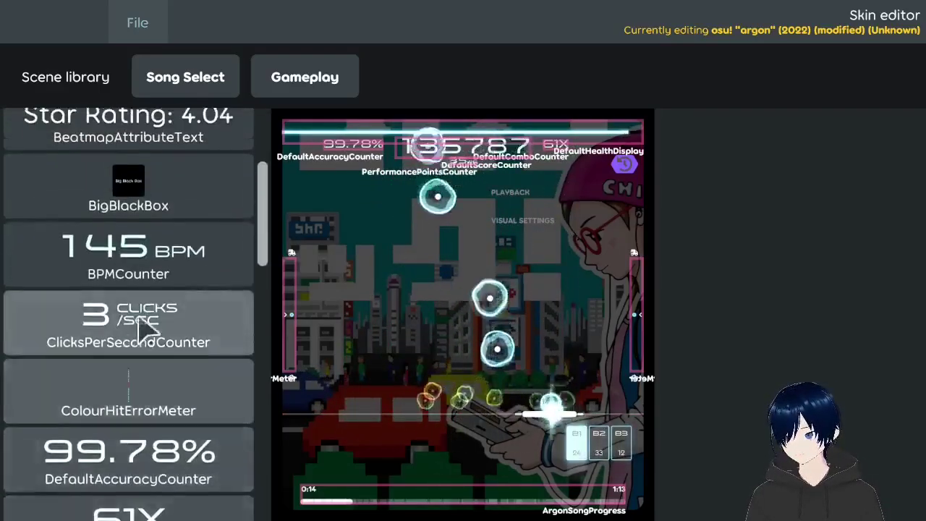
{"action": "scroll", "coordinate": [155, 326], "scroll_direction": "down", "scroll_amount": 2}
{"action": "scroll", "coordinate": [145, 320], "scroll_direction": "up", "scroll_amount": 2}
{"action": "scroll", "coordinate": [130, 282], "scroll_direction": "up", "scroll_amount": 3}
{"action": "scroll", "coordinate": [120, 304], "scroll_direction": "down", "scroll_amount": 15}
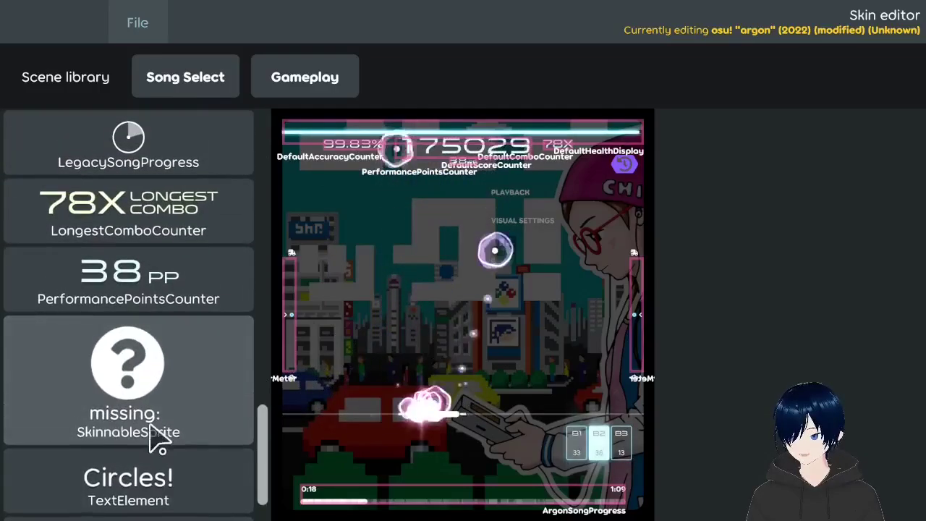
{"action": "scroll", "coordinate": [82, 347], "scroll_direction": "up", "scroll_amount": 17}
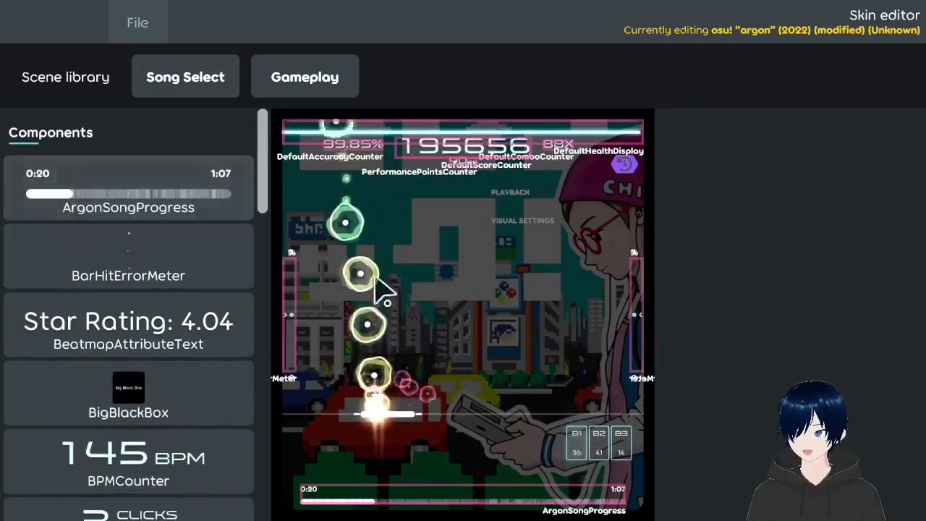
{"action": "key", "text": "ctrl+shift+s"}
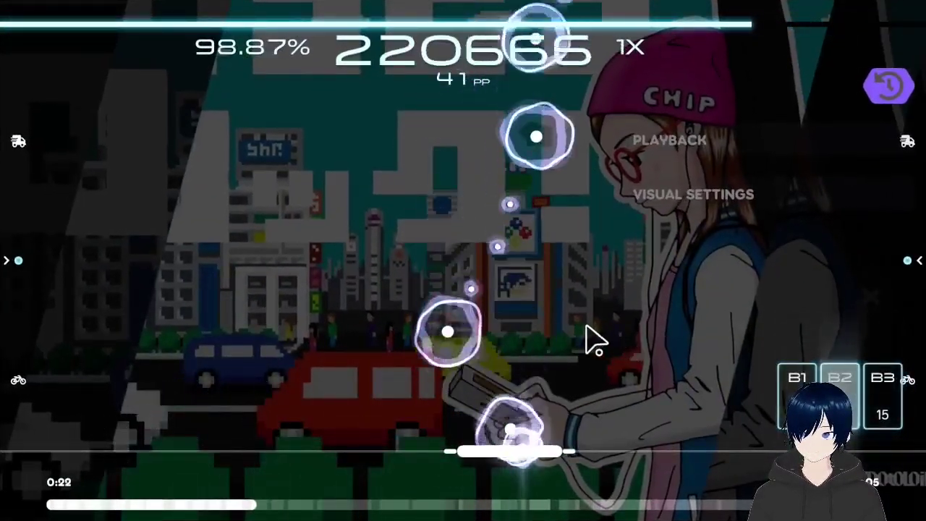
Step: Exit the replay, view the beatmap in osu!mania, osu! and osu!taiko, then return to the main menu
{"action": "key", "text": "Escape"}
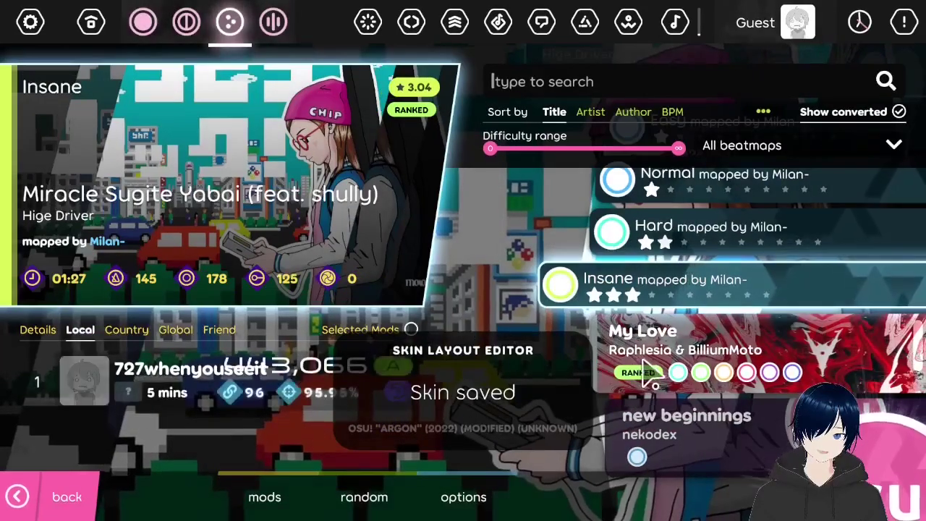
{"action": "scroll", "coordinate": [661, 372], "scroll_direction": "down", "scroll_amount": 5}
{"action": "left_click", "coordinate": [269, 23]}
{"action": "scroll", "coordinate": [612, 311], "scroll_direction": "down", "scroll_amount": 5}
{"action": "scroll", "coordinate": [651, 315], "scroll_direction": "up", "scroll_amount": 3}
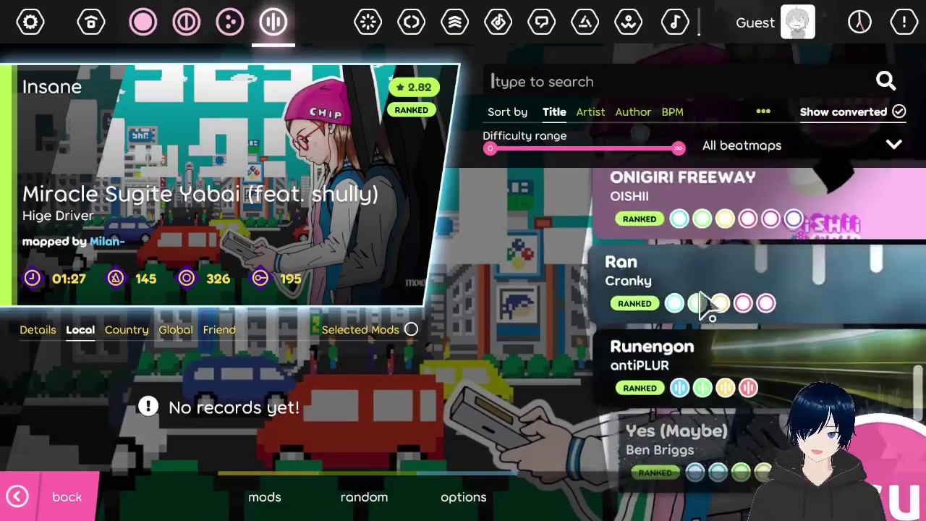
{"action": "left_click", "coordinate": [143, 22]}
{"action": "left_click", "coordinate": [186, 22]}
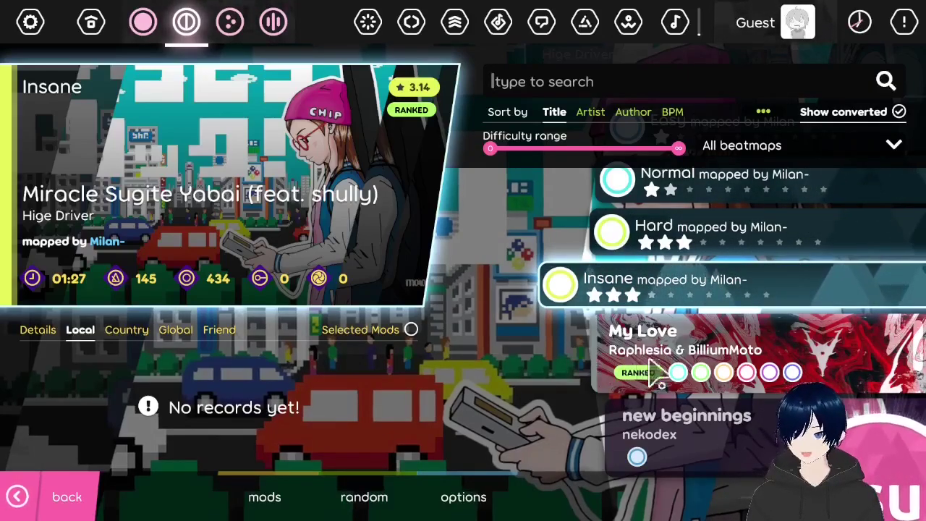
{"action": "key", "text": "Escape"}
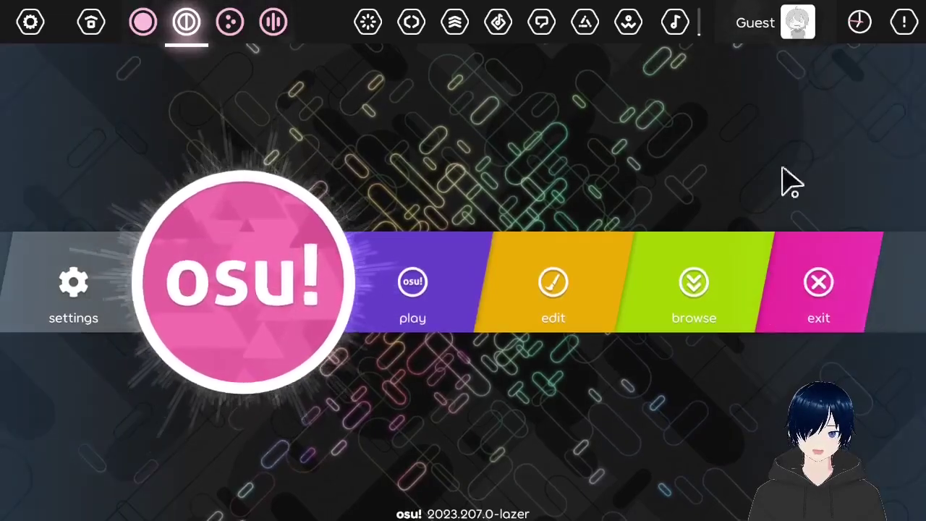
Step: Inspect the Guest sign-in panel's username and password fields, then view and close the registration screen
{"action": "left_click", "coordinate": [763, 22]}
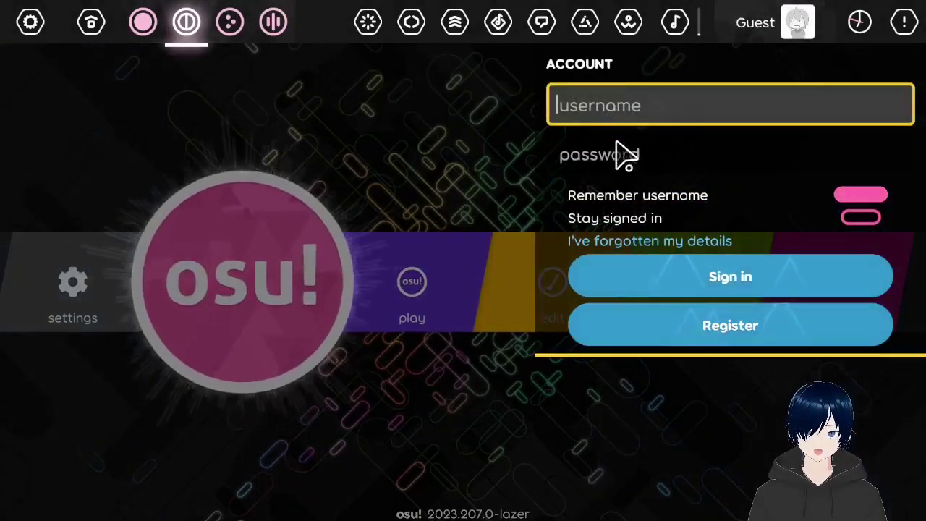
{"action": "left_click", "coordinate": [616, 142]}
{"action": "left_click", "coordinate": [604, 94]}
{"action": "left_click", "coordinate": [753, 33]}
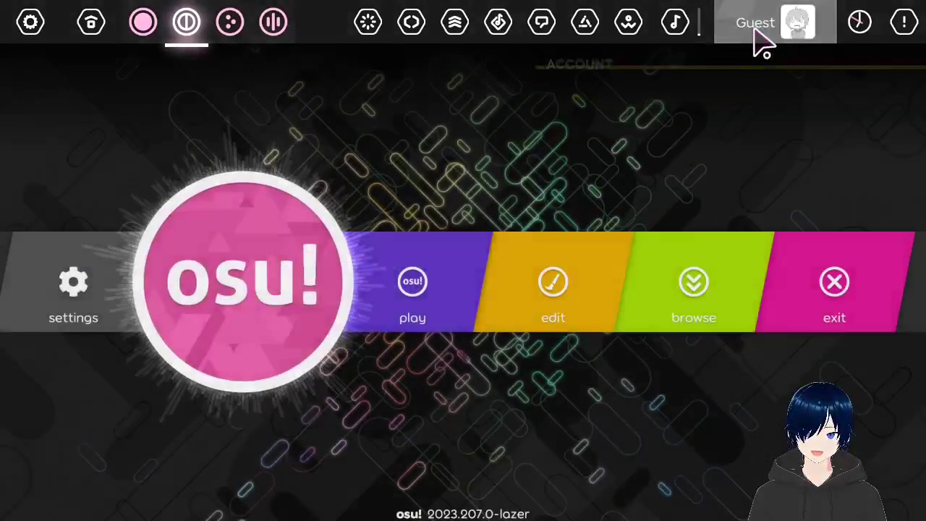
{"action": "left_click", "coordinate": [765, 33]}
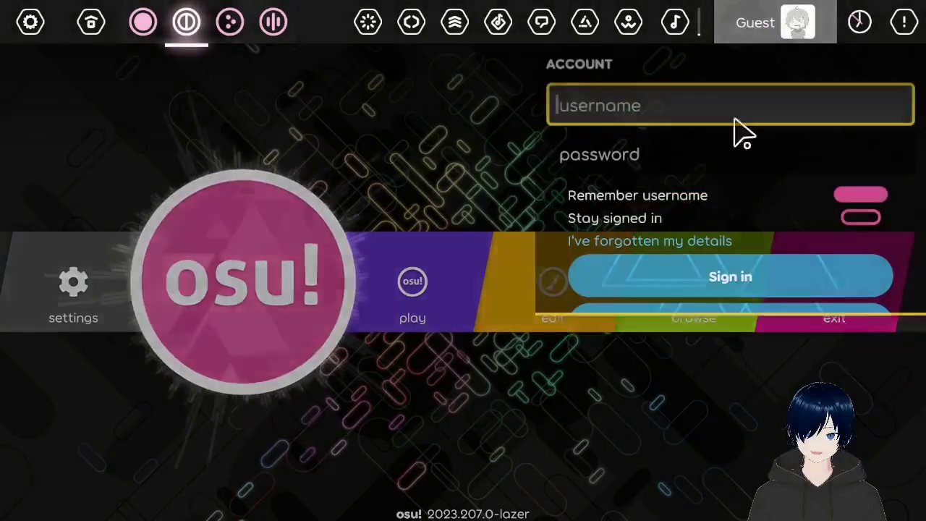
{"action": "left_click", "coordinate": [726, 334]}
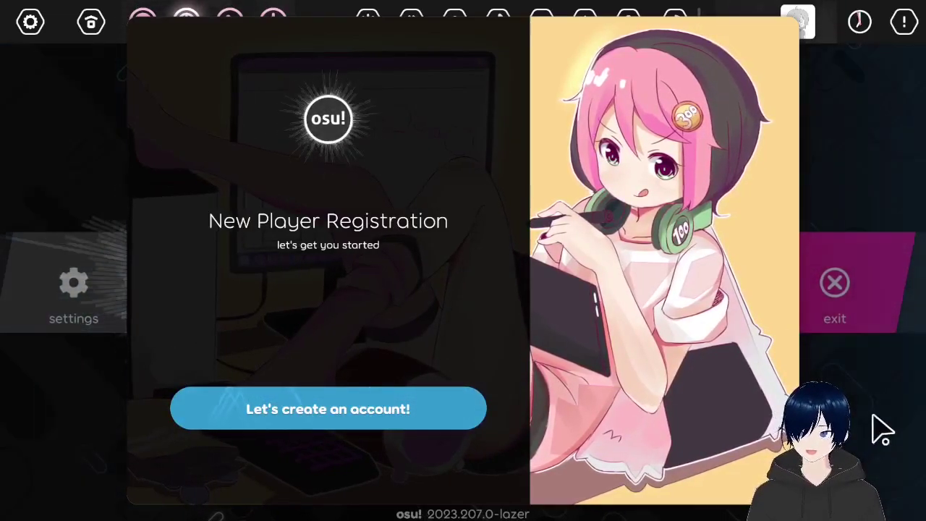
{"action": "left_click", "coordinate": [891, 427]}
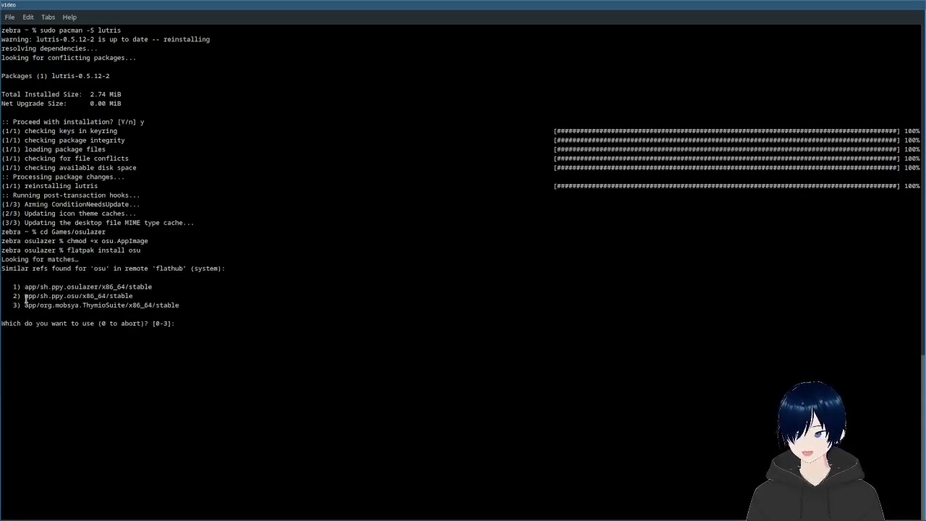
Step: Pick ref 2, sh.ppy.osu, in the flatpak install prompt and find it already installed
{"action": "left_click_drag", "start_coordinate": [34, 299], "coordinate": [113, 296]}
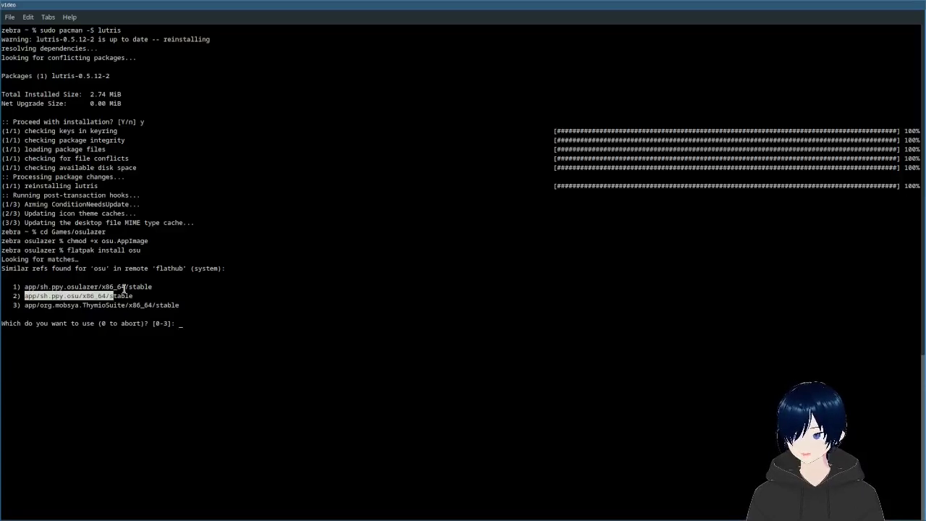
{"action": "key", "text": "Return"}
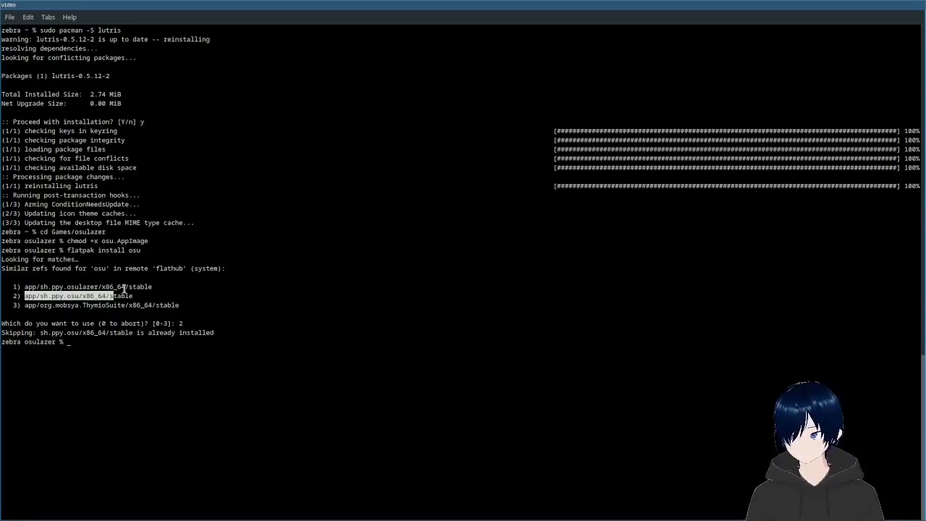
{"action": "left_click_drag", "start_coordinate": [19, 332], "coordinate": [193, 335]}
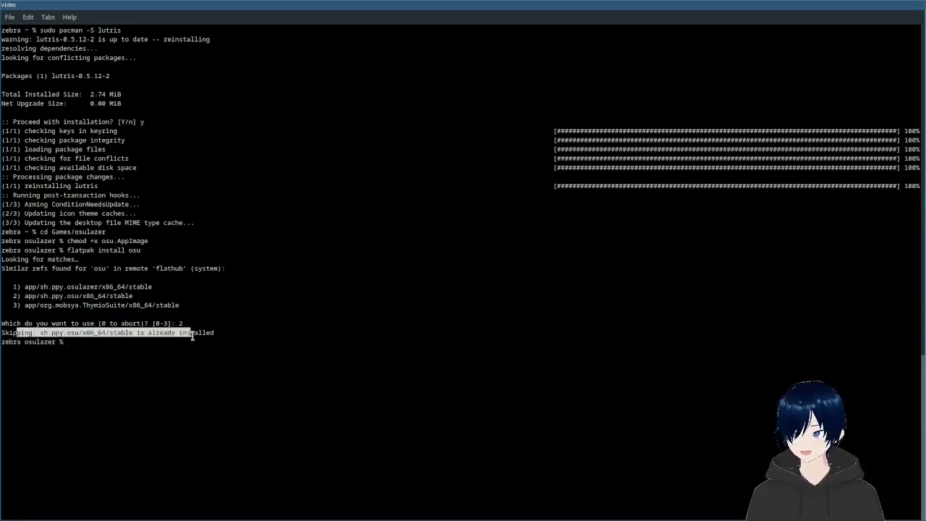
{"action": "left_click", "coordinate": [261, 337]}
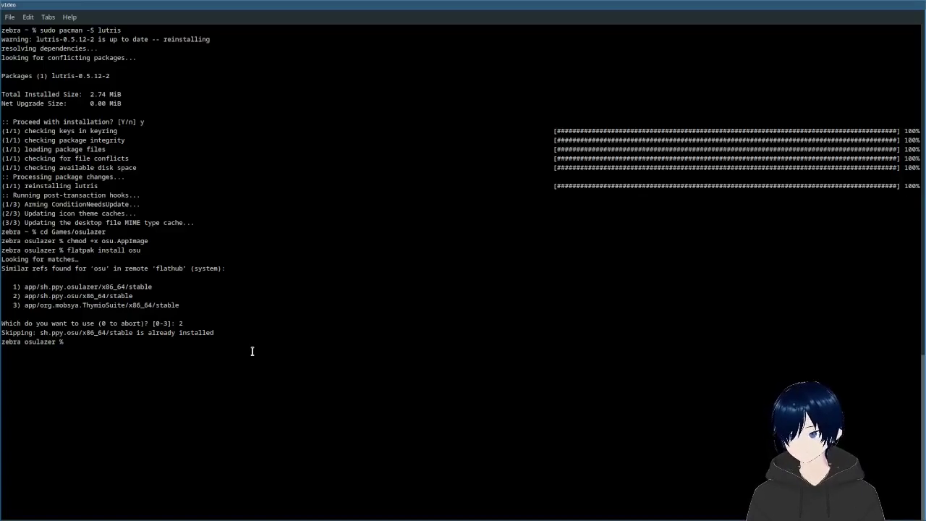
Step: Clear the terminal screen with Ctrl+L
{"action": "key", "text": "ctrl+l"}
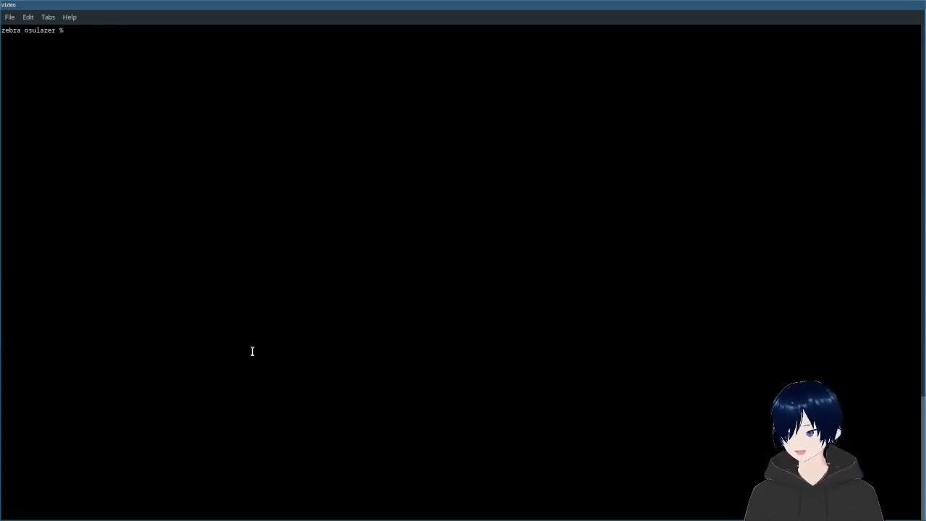